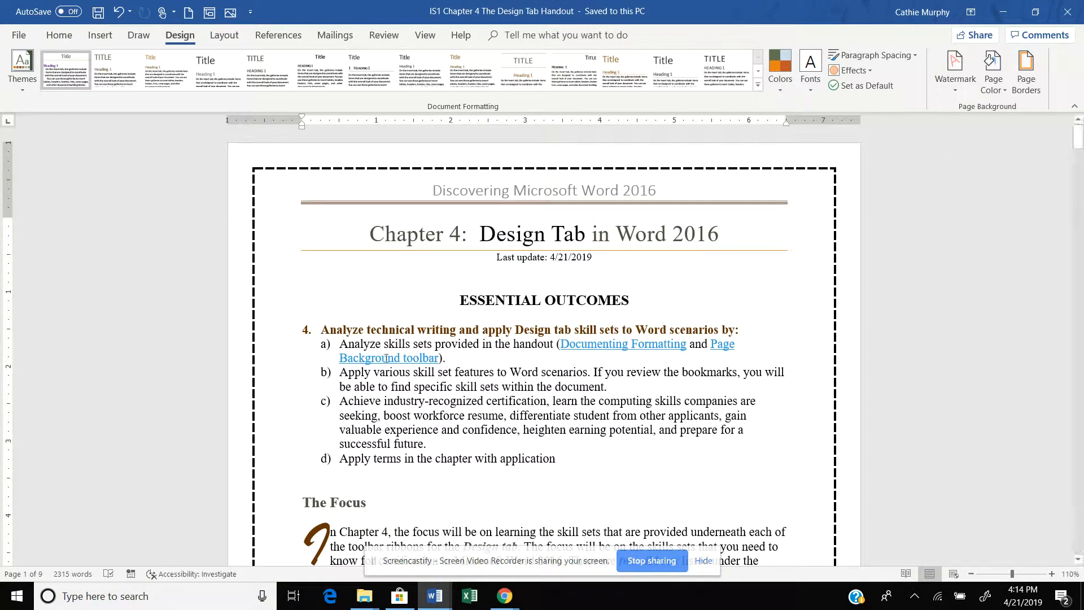
Switch to the Chapter 4 Exercise 1 document and place the cursor on the blank line below the Apples title.
{"action": "mouse_move", "coordinate": [441, 597]}
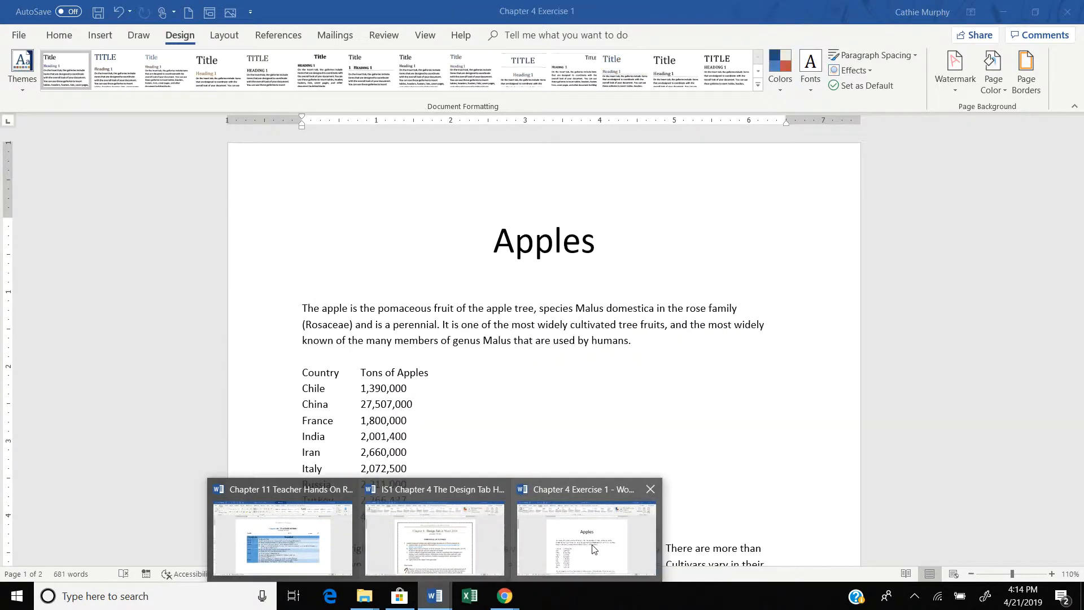
{"action": "left_click", "coordinate": [549, 506]}
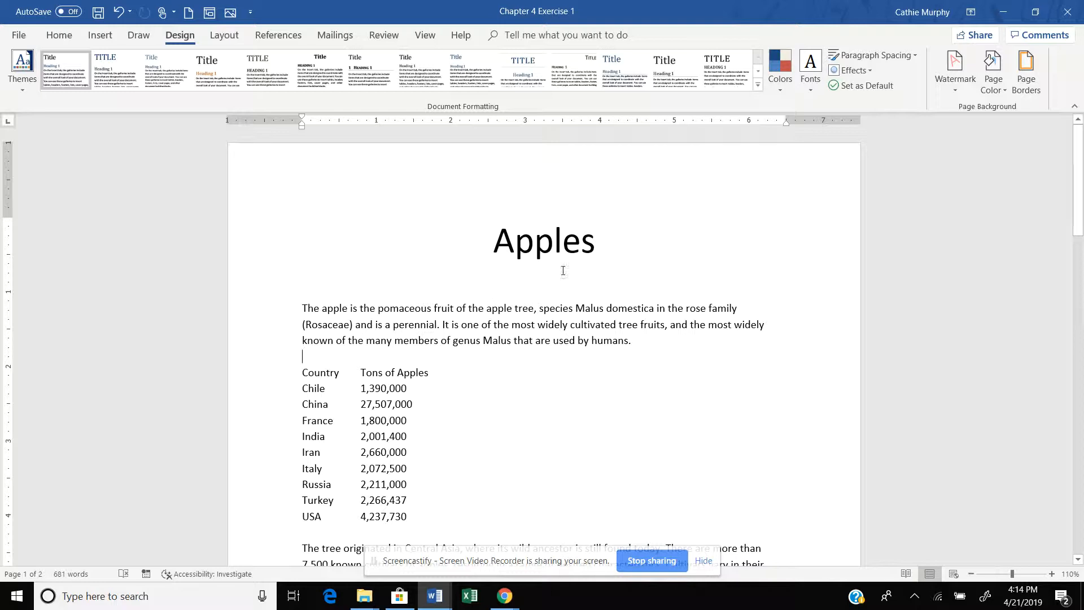
{"action": "left_click_drag", "start_coordinate": [608, 270], "coordinate": [573, 309]}
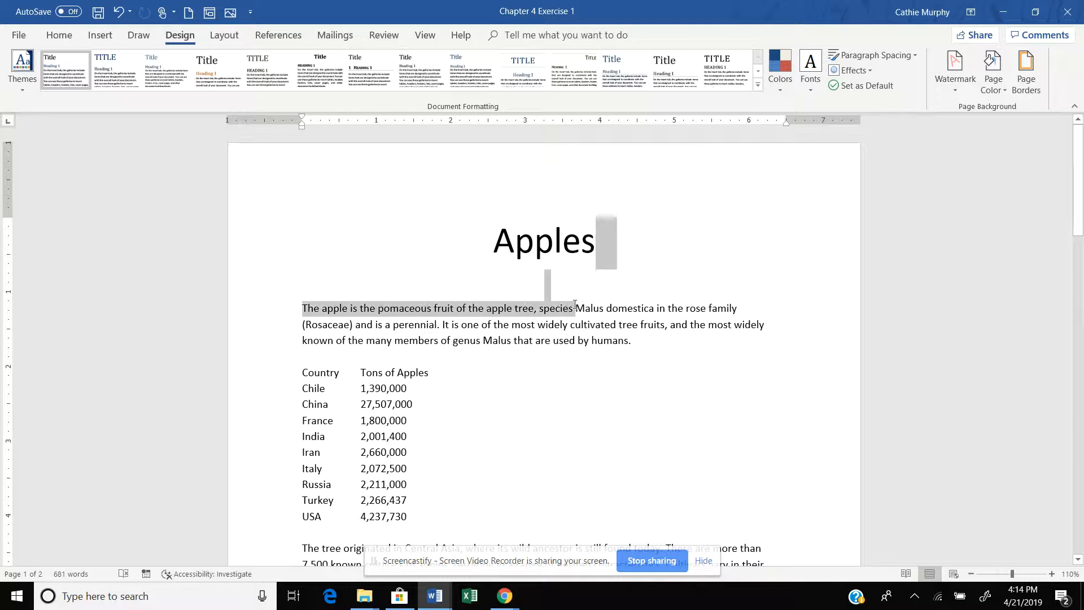
{"action": "left_click", "coordinate": [523, 269]}
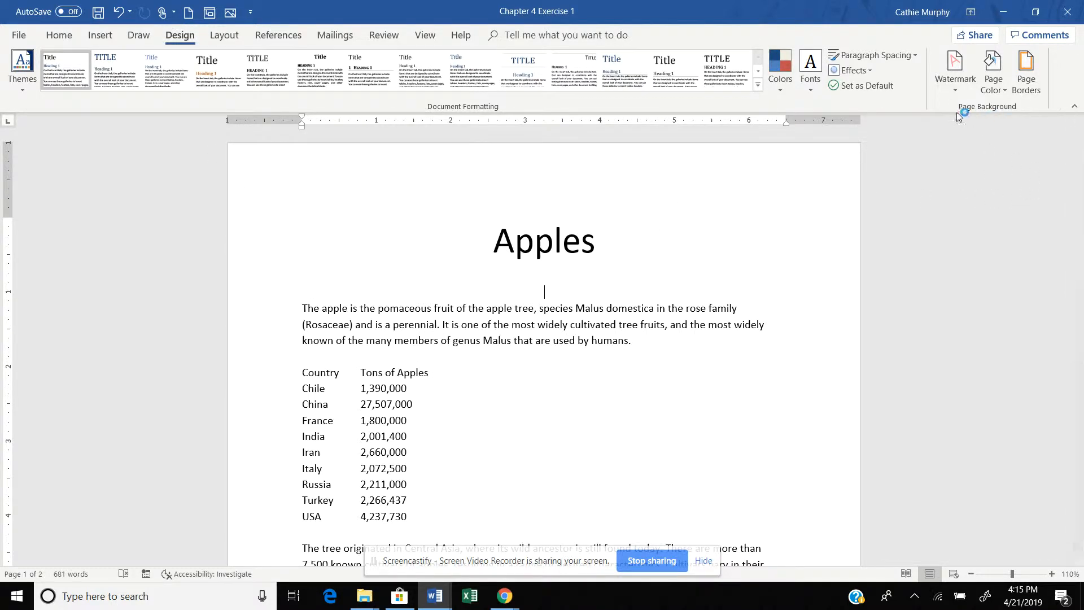
Try the CONFIDENTIAL 1 preset watermark on the document and undo it.
{"action": "left_click", "coordinate": [955, 90]}
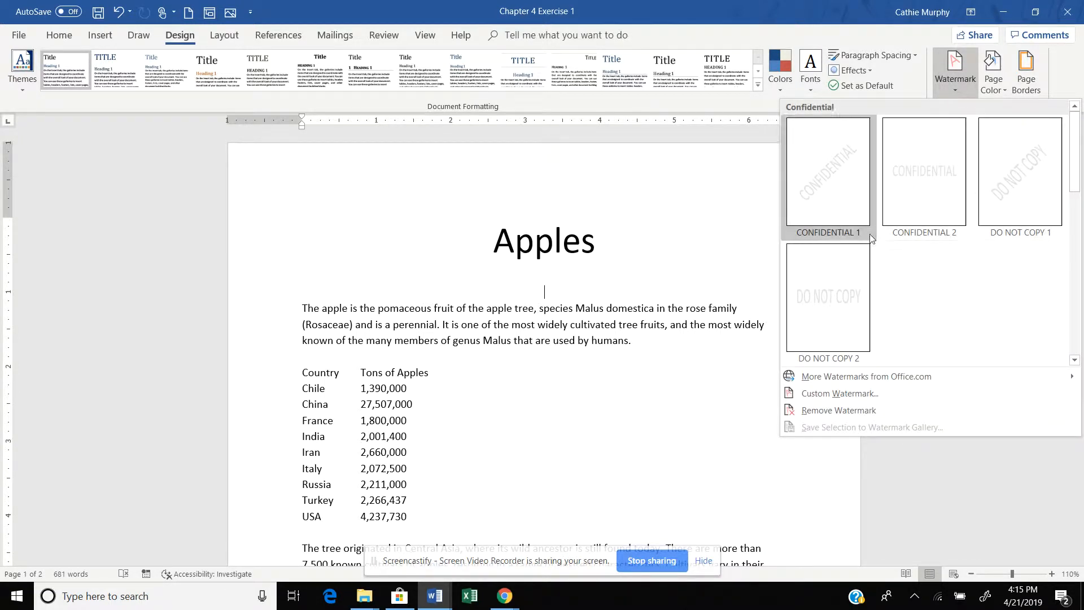
{"action": "left_click", "coordinate": [832, 206]}
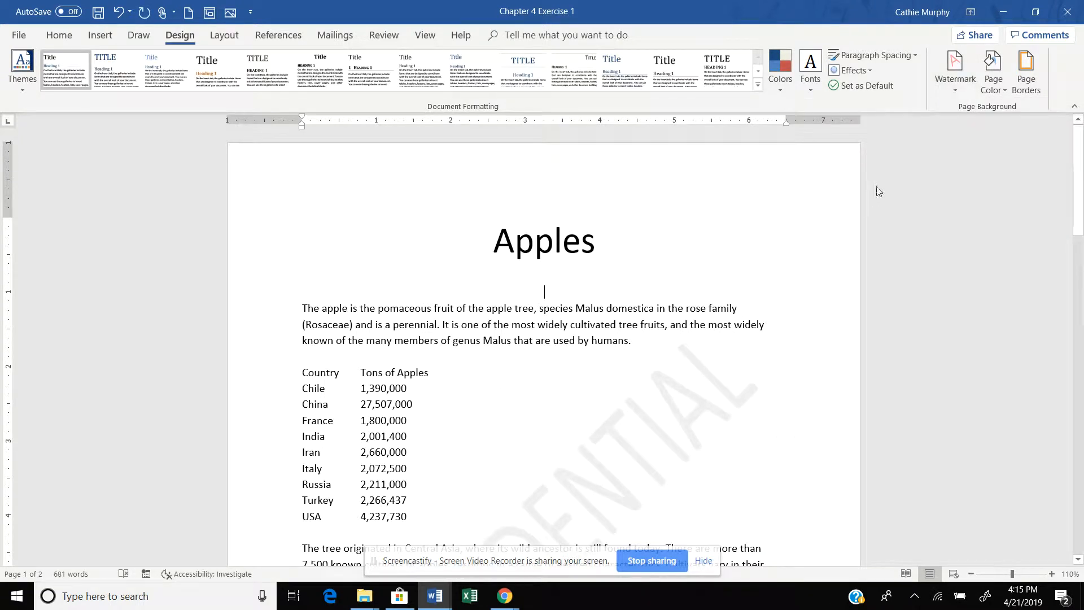
{"action": "key", "text": "ctrl+z"}
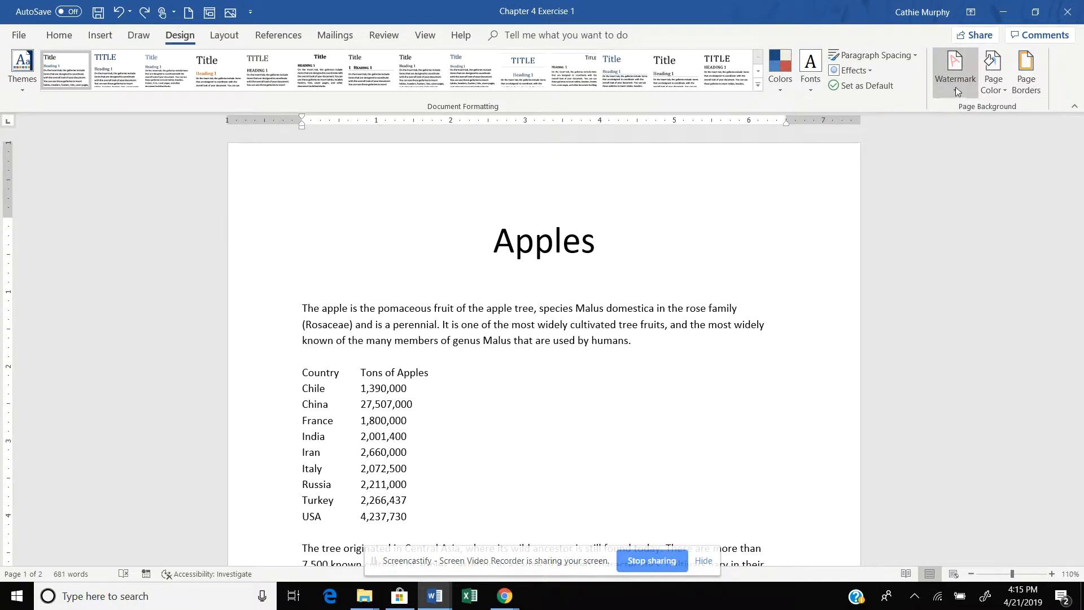
Try to create a custom picture watermark by searching Bing images for "apple".
{"action": "left_click", "coordinate": [956, 90]}
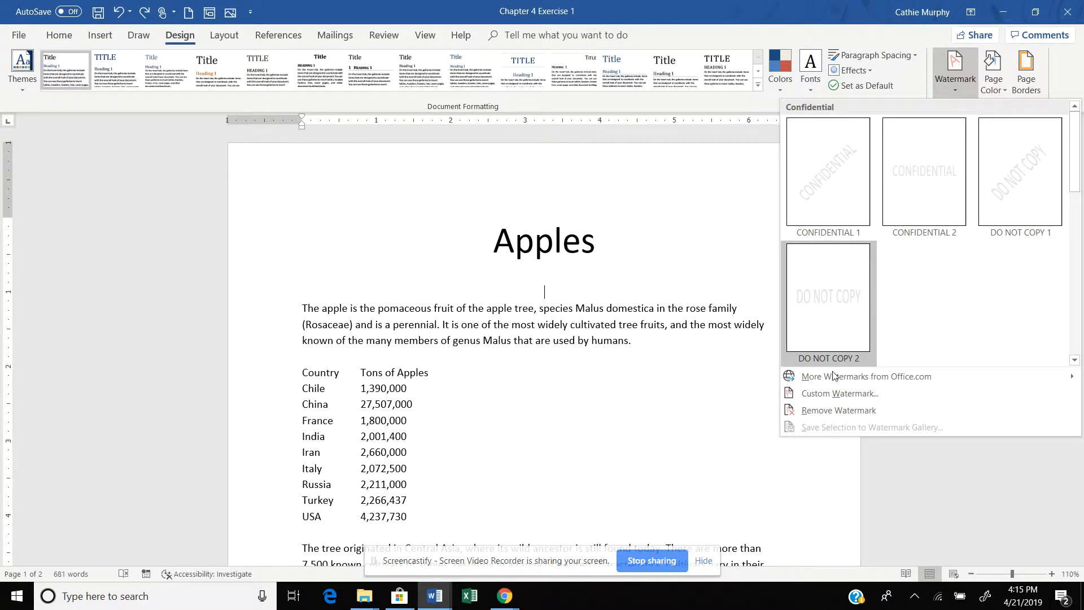
{"action": "left_click", "coordinate": [828, 393]}
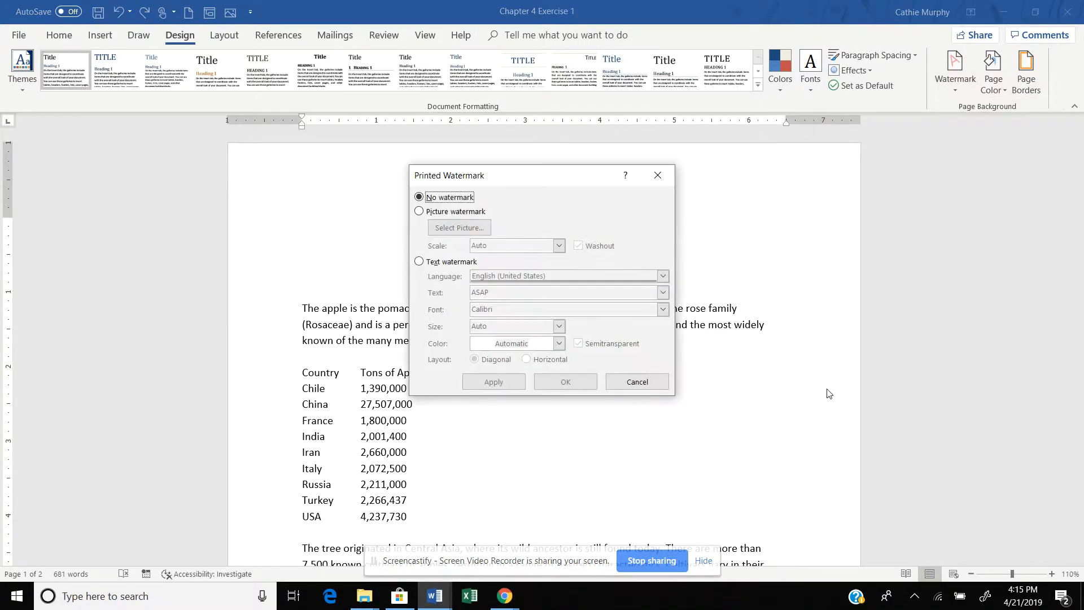
{"action": "left_click", "coordinate": [419, 212]}
{"action": "left_click", "coordinate": [467, 229]}
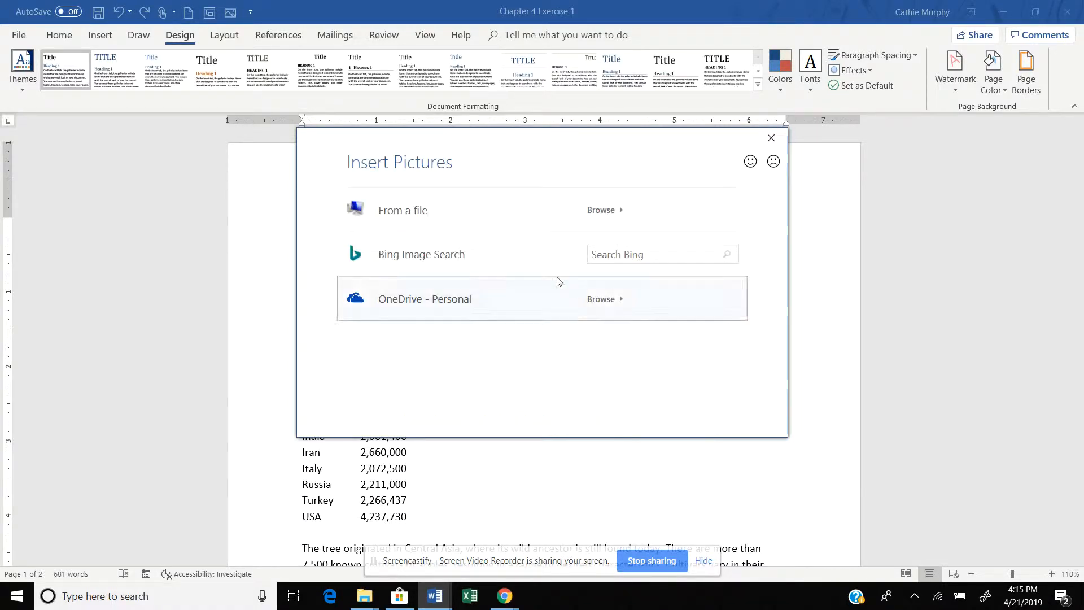
{"action": "left_click", "coordinate": [594, 254]}
{"action": "type", "text": "apple"}
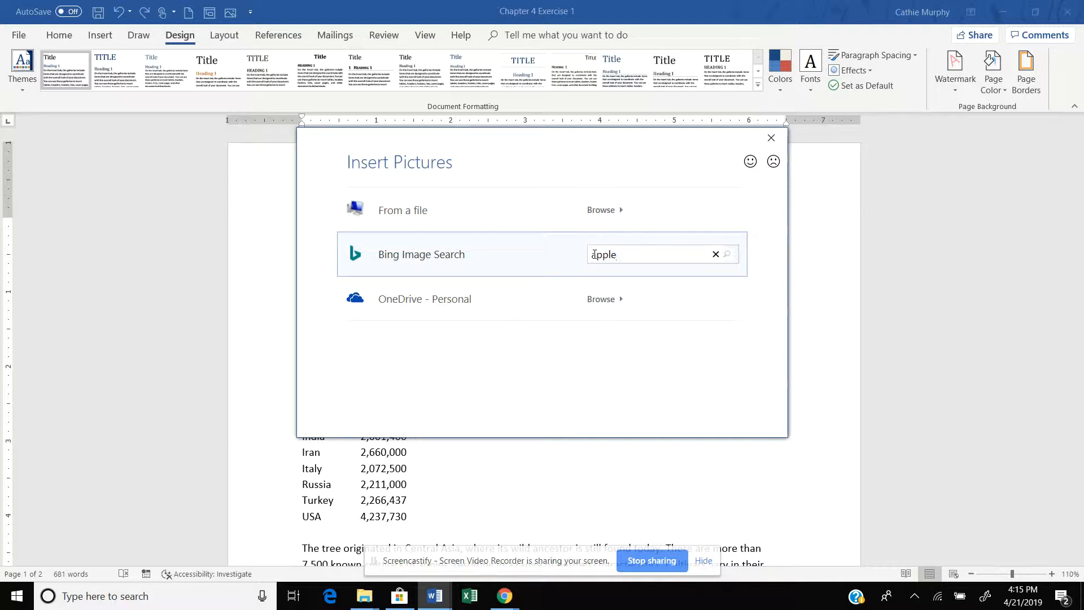
{"action": "key", "text": "Return"}
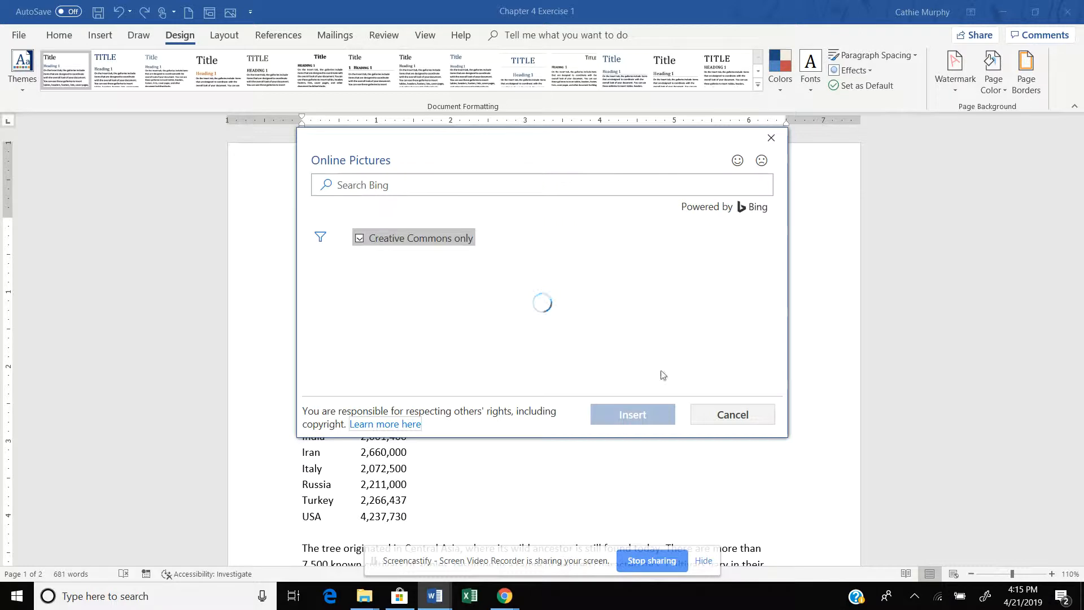
{"action": "right_click", "coordinate": [653, 311]}
{"action": "left_click", "coordinate": [719, 298]}
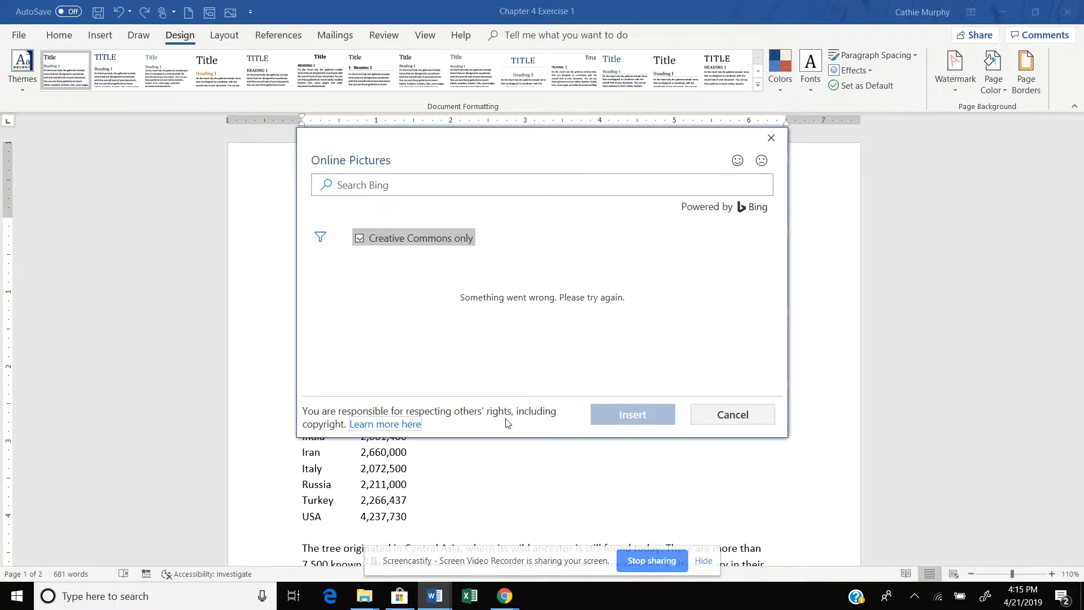
{"action": "left_click", "coordinate": [724, 418]}
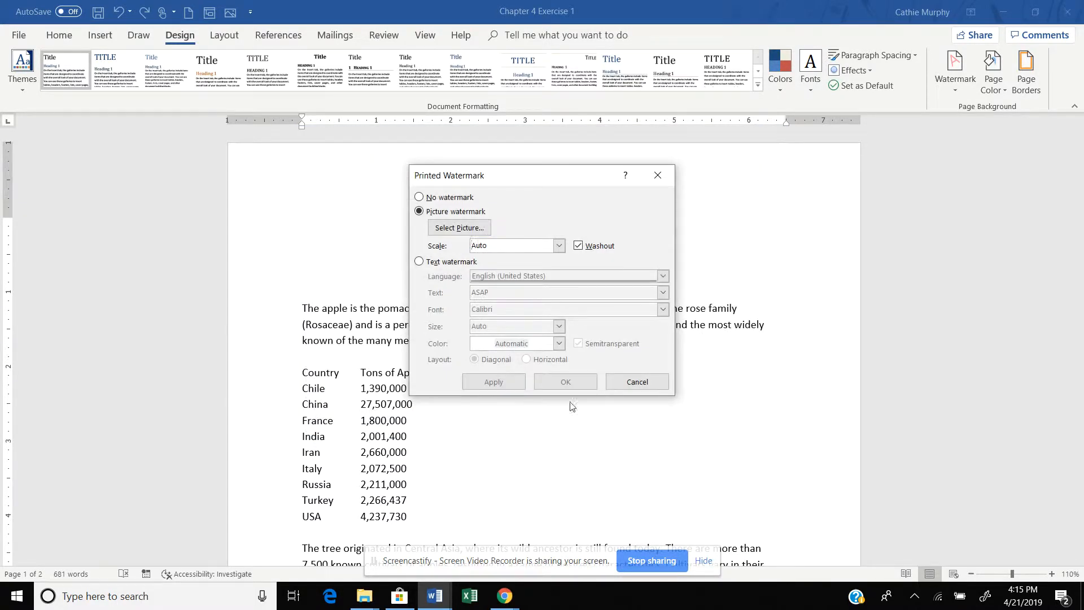
Switch the custom watermark to a text watermark reading DRAFT.
{"action": "left_click_drag", "start_coordinate": [564, 182], "coordinate": [605, 178]}
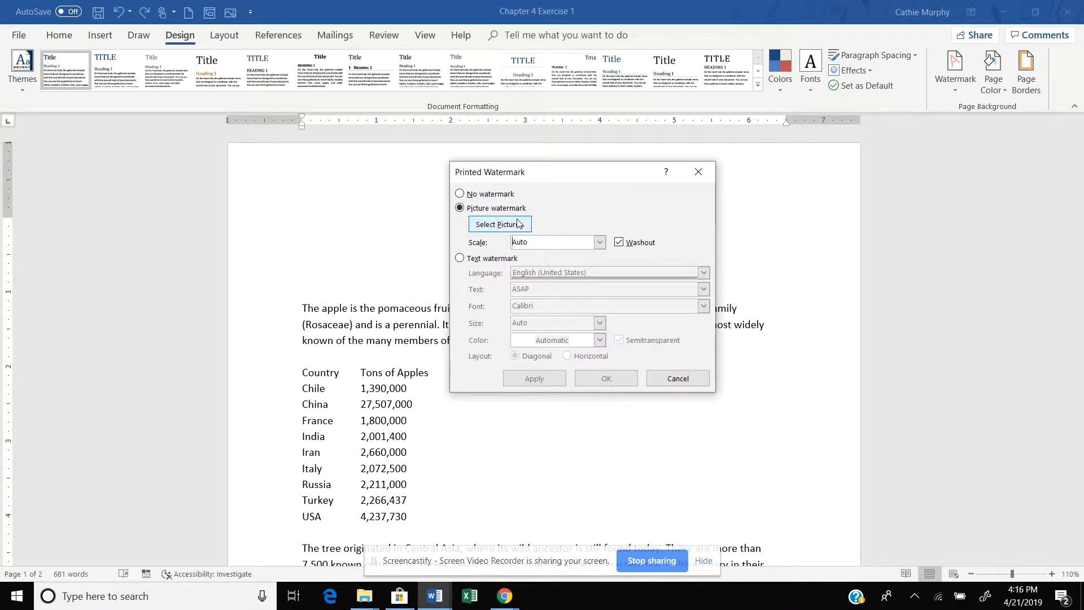
{"action": "left_click", "coordinate": [460, 259]}
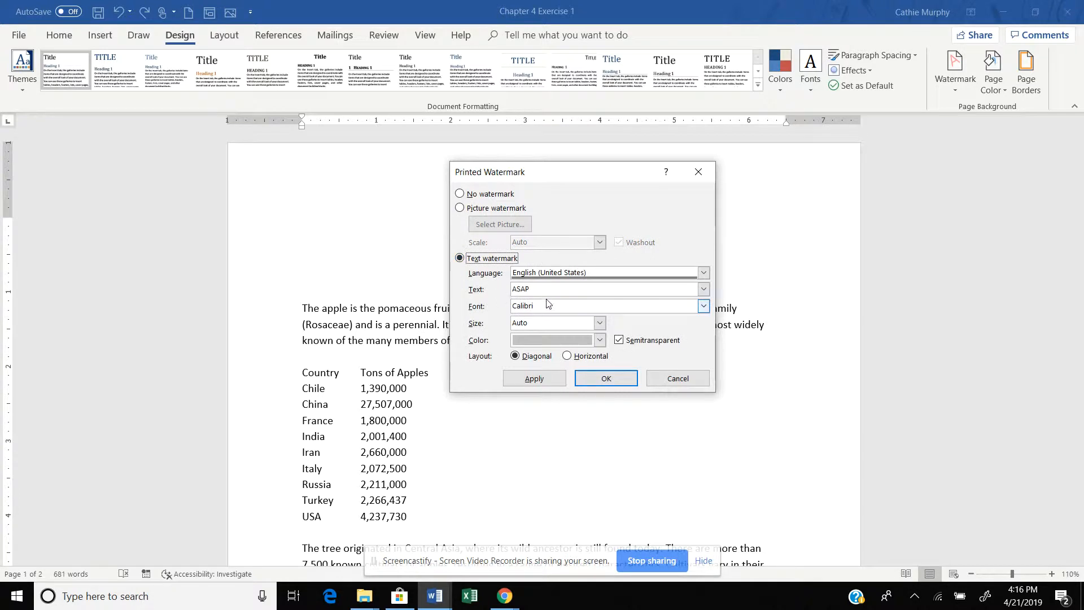
{"action": "left_click", "coordinate": [704, 289]}
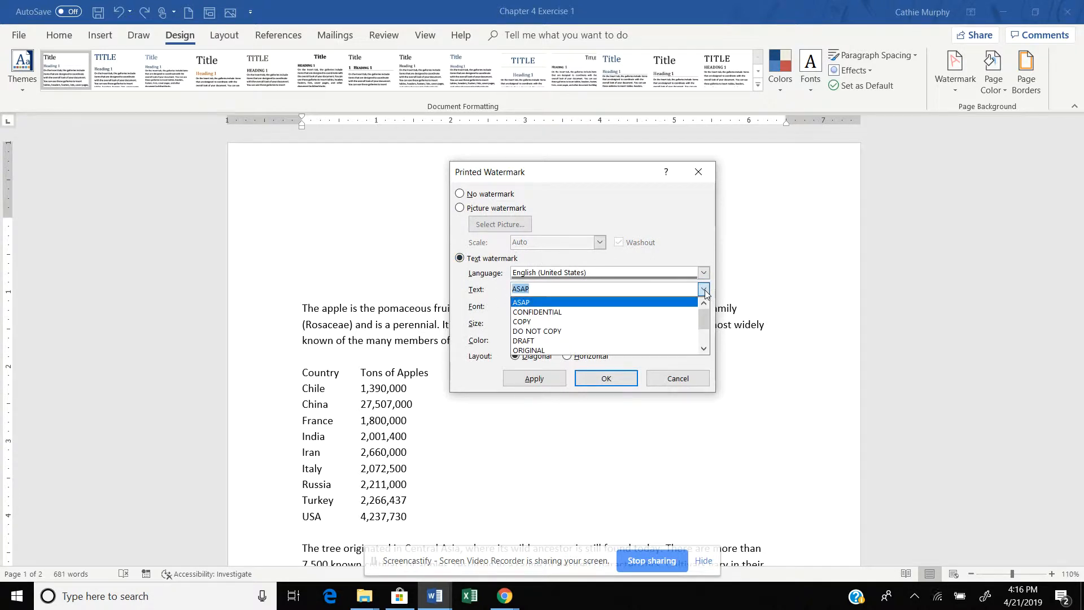
{"action": "mouse_move", "coordinate": [705, 317]}
{"action": "left_mouse_down"}
{"action": "mouse_move", "coordinate": [705, 333]}
{"action": "mouse_move", "coordinate": [705, 318]}
{"action": "left_mouse_up"}
{"action": "left_click", "coordinate": [540, 340]}
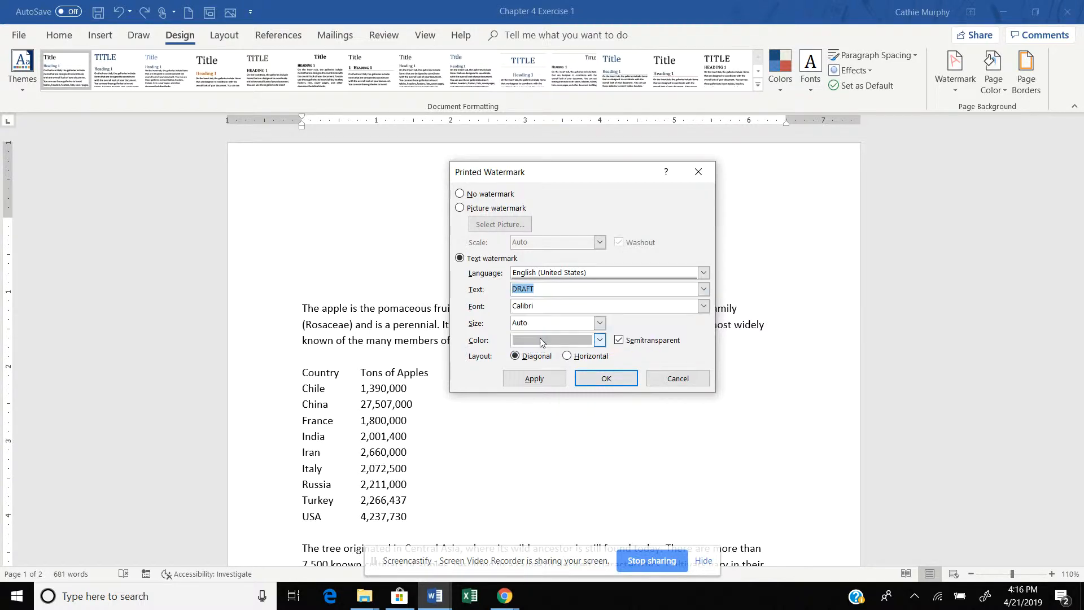
Set the watermark text's font to Georgia Pro Semibold and its size to 44.
{"action": "left_click", "coordinate": [704, 306]}
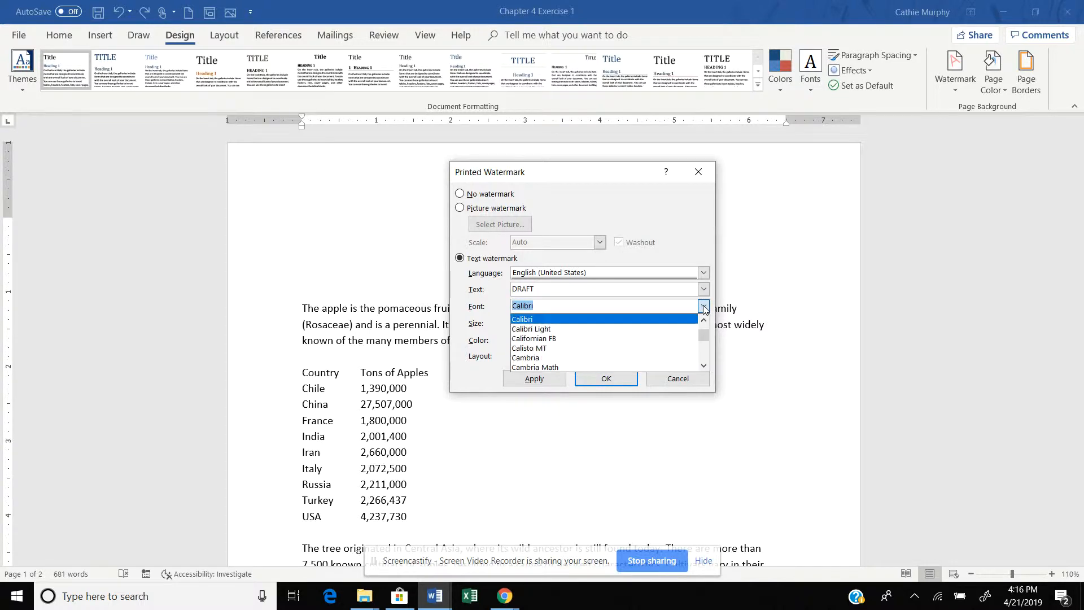
{"action": "left_click_drag", "start_coordinate": [704, 335], "coordinate": [704, 340]}
{"action": "left_click", "coordinate": [616, 339]}
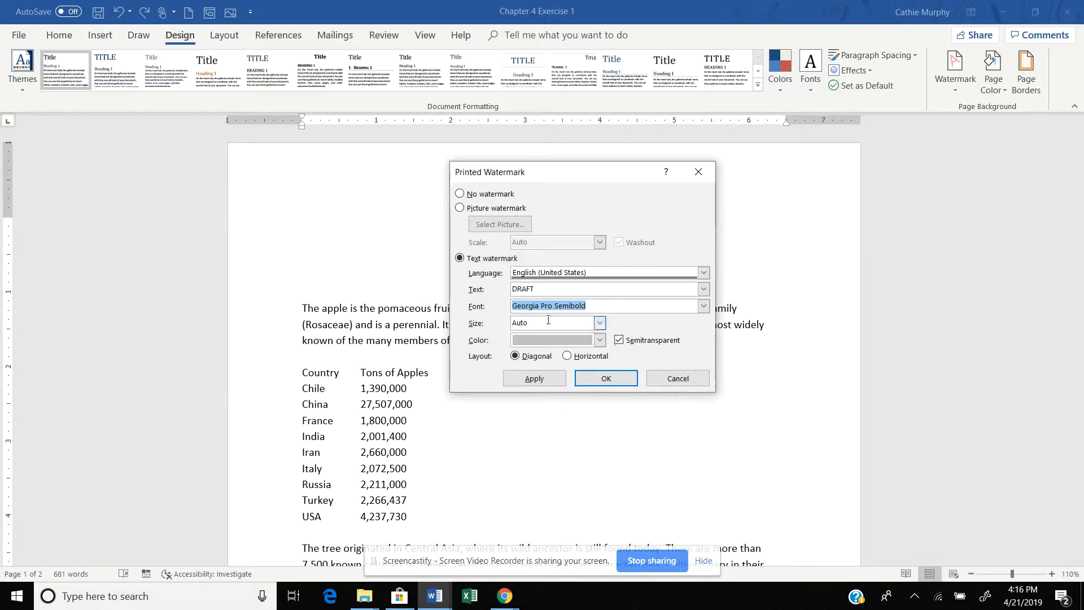
{"action": "left_click", "coordinate": [600, 323]}
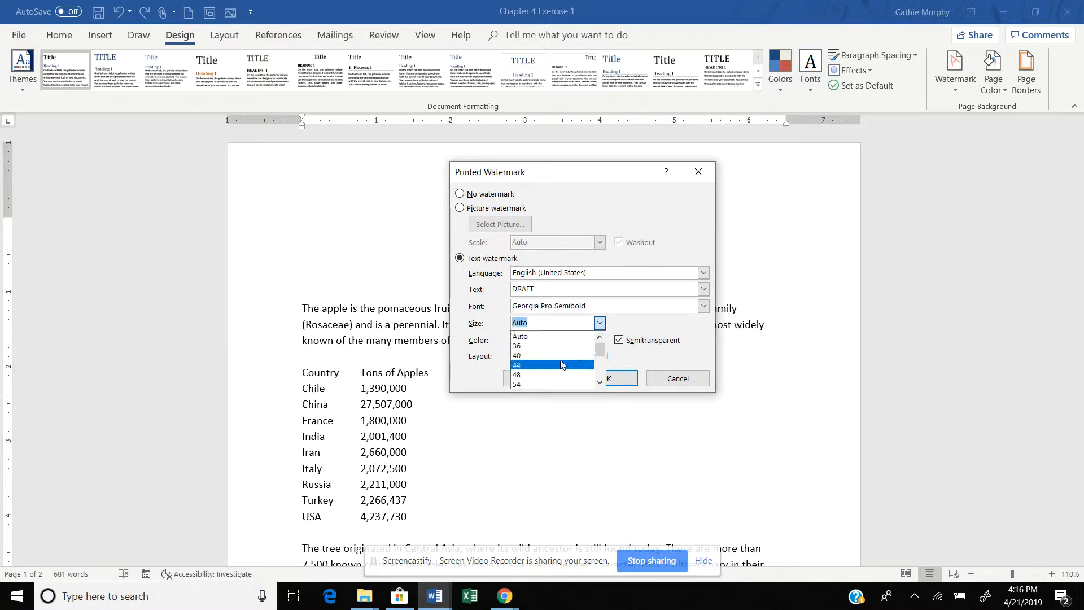
{"action": "left_click", "coordinate": [546, 367]}
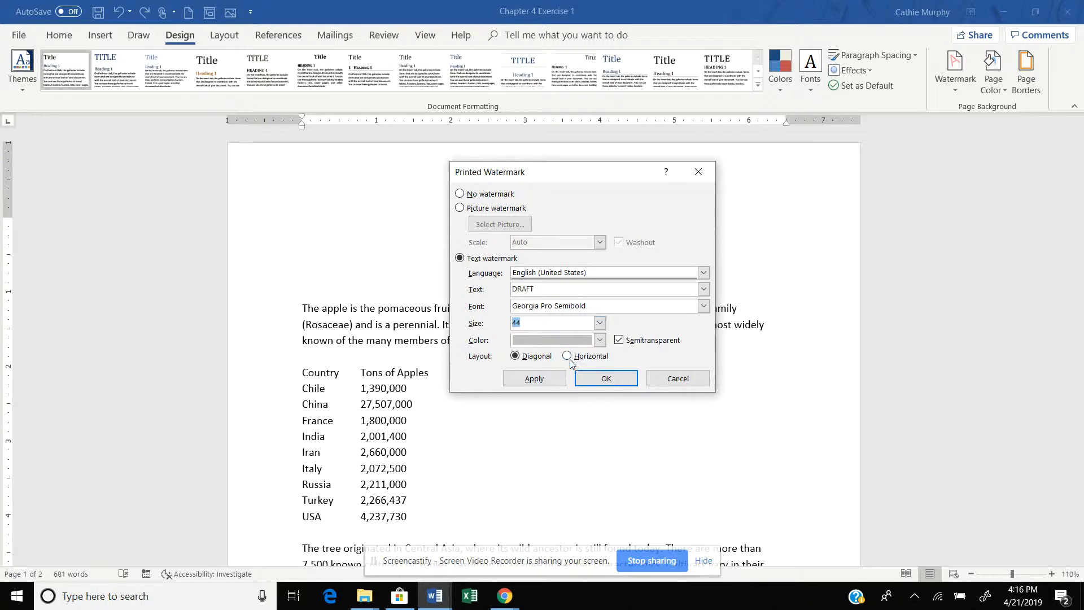
Color the DRAFT watermark dark teal with a diagonal layout and apply it to the document.
{"action": "left_click", "coordinate": [568, 356]}
{"action": "key", "text": "Left"}
{"action": "left_click", "coordinate": [600, 340]}
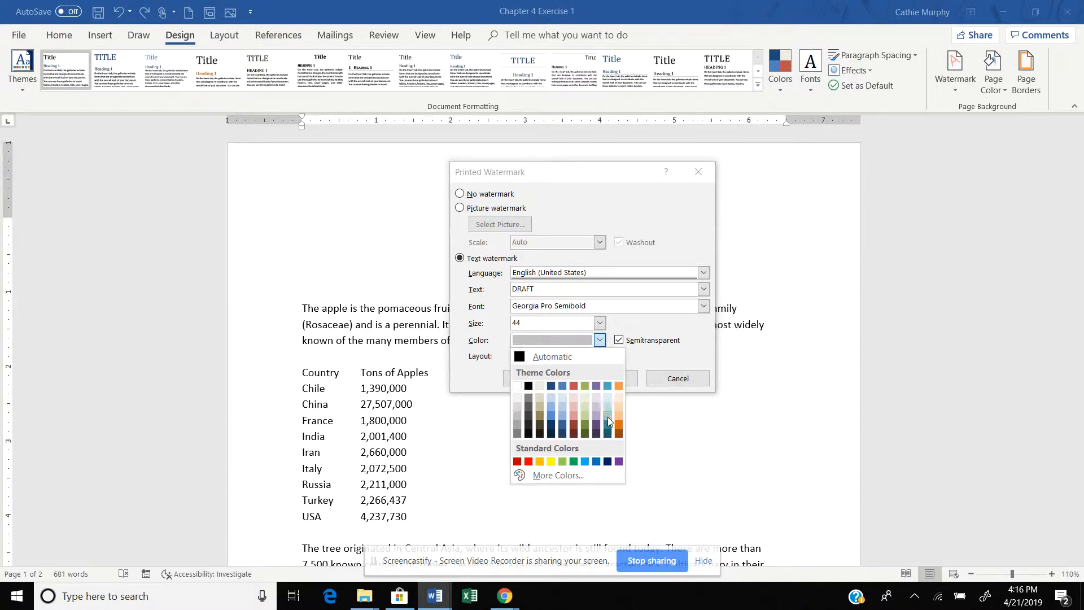
{"action": "left_click", "coordinate": [607, 422]}
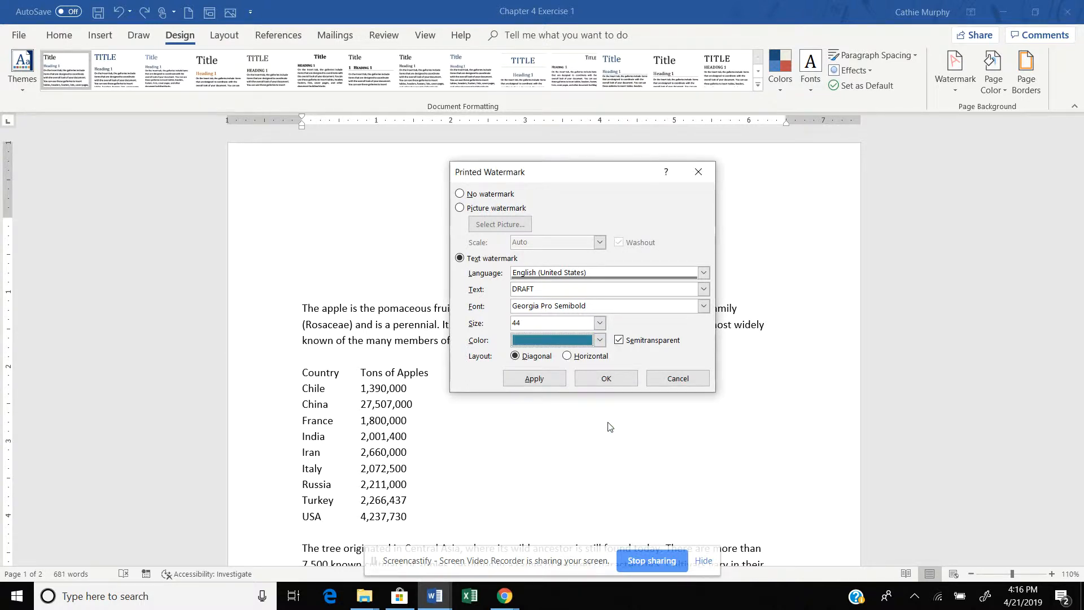
{"action": "left_click", "coordinate": [536, 379]}
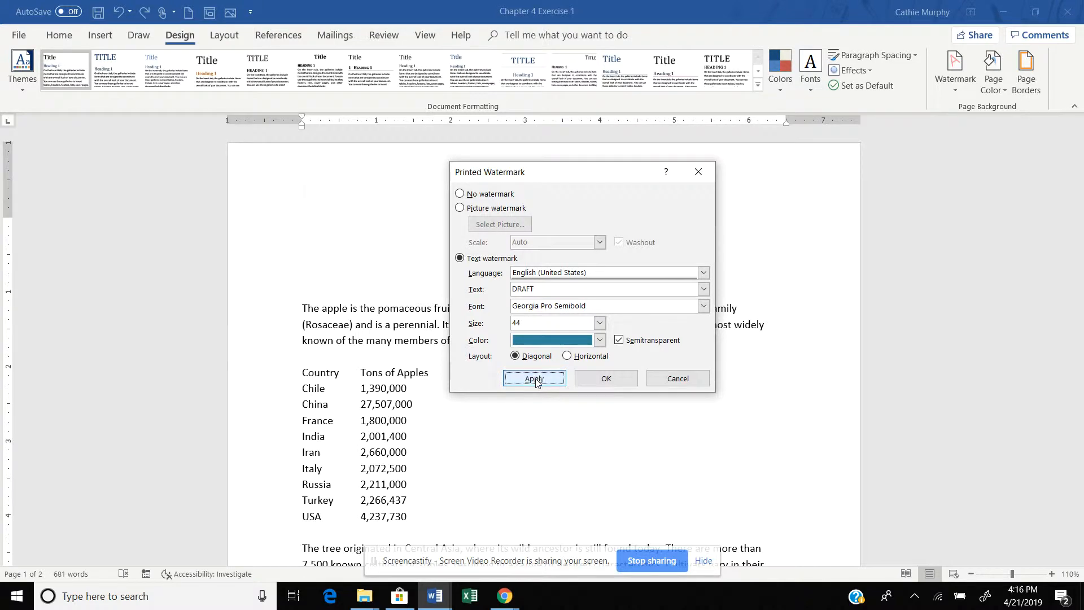
{"action": "left_click", "coordinate": [676, 377]}
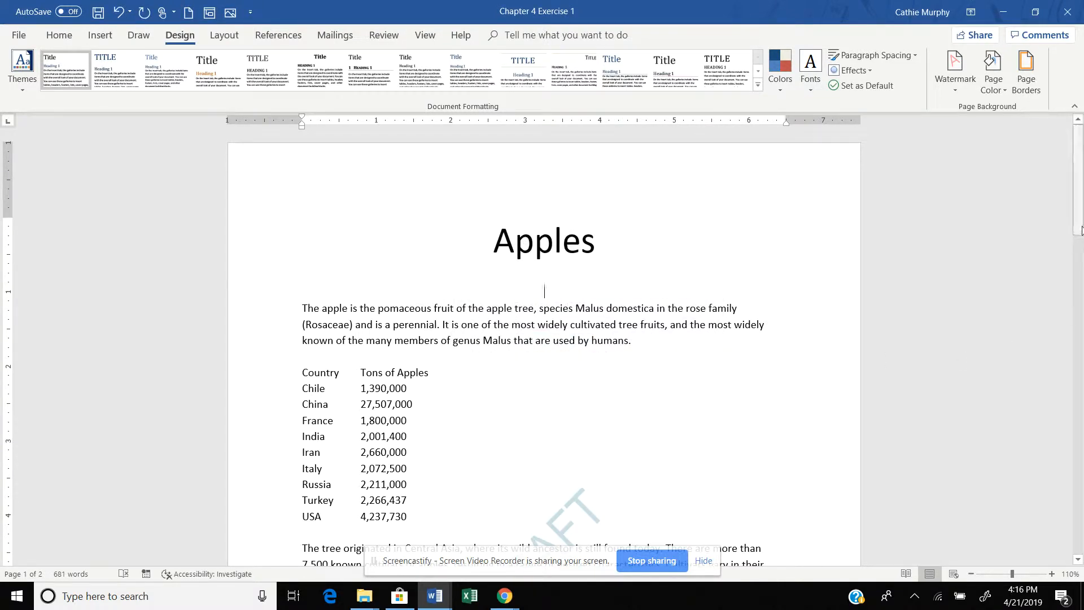
{"action": "scroll", "coordinate": [517, 297], "scroll_direction": "down", "scroll_amount": 5}
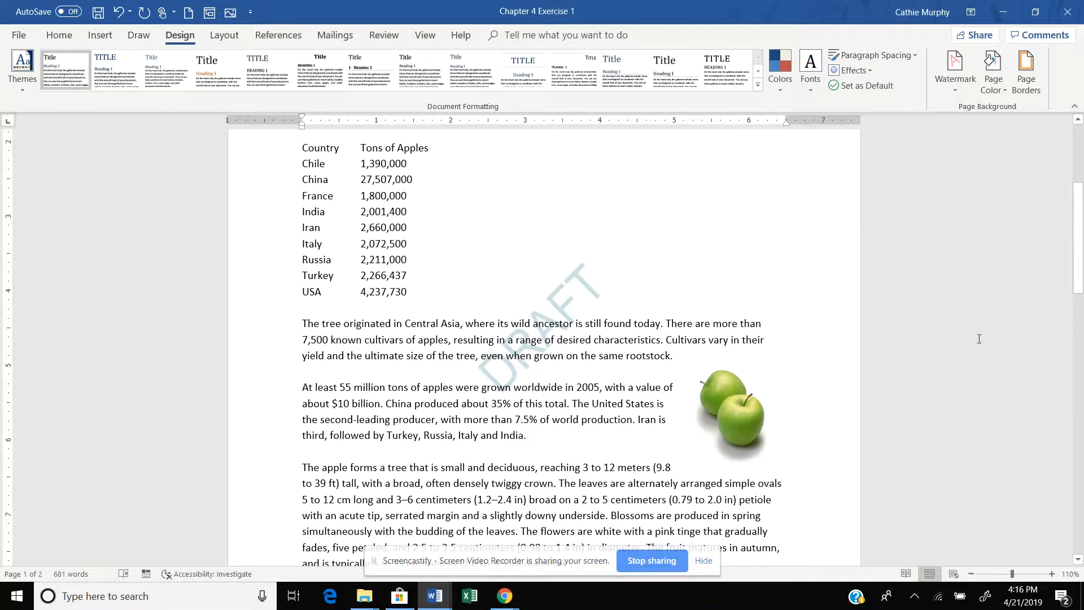
{"action": "left_click_drag", "start_coordinate": [1080, 261], "coordinate": [1083, 202]}
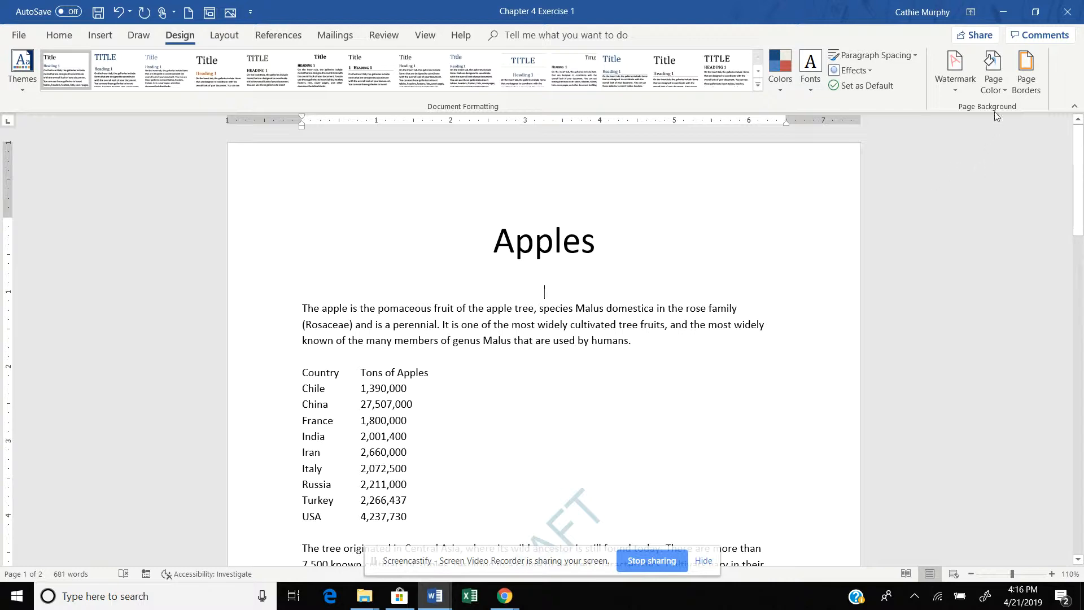
Set up a two-color gradient fill effect for the page color with light orange as Color 1.
{"action": "left_click", "coordinate": [1005, 92]}
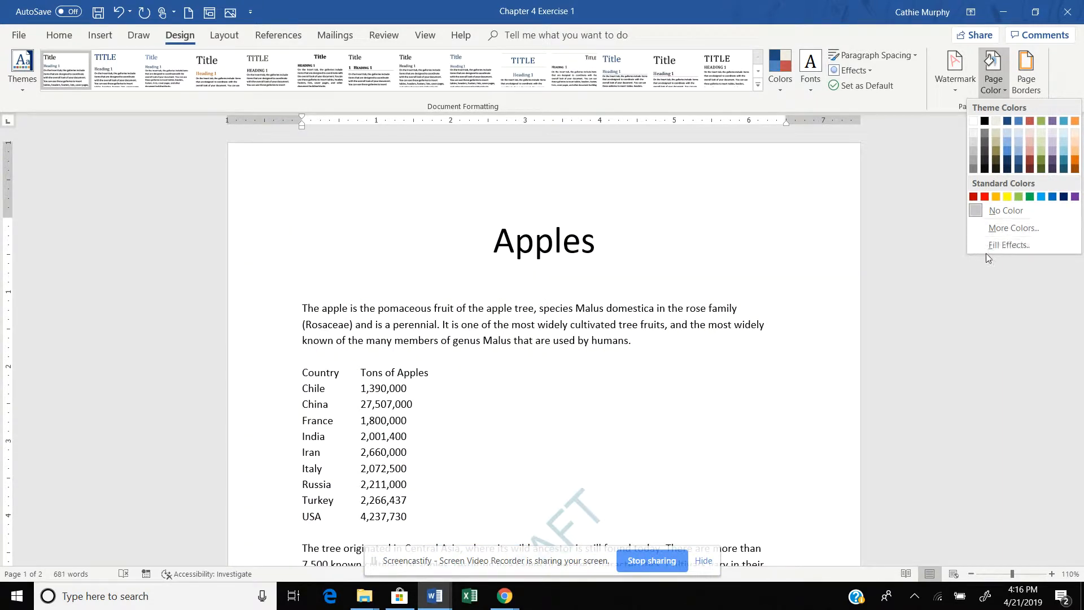
{"action": "left_click", "coordinate": [1001, 247]}
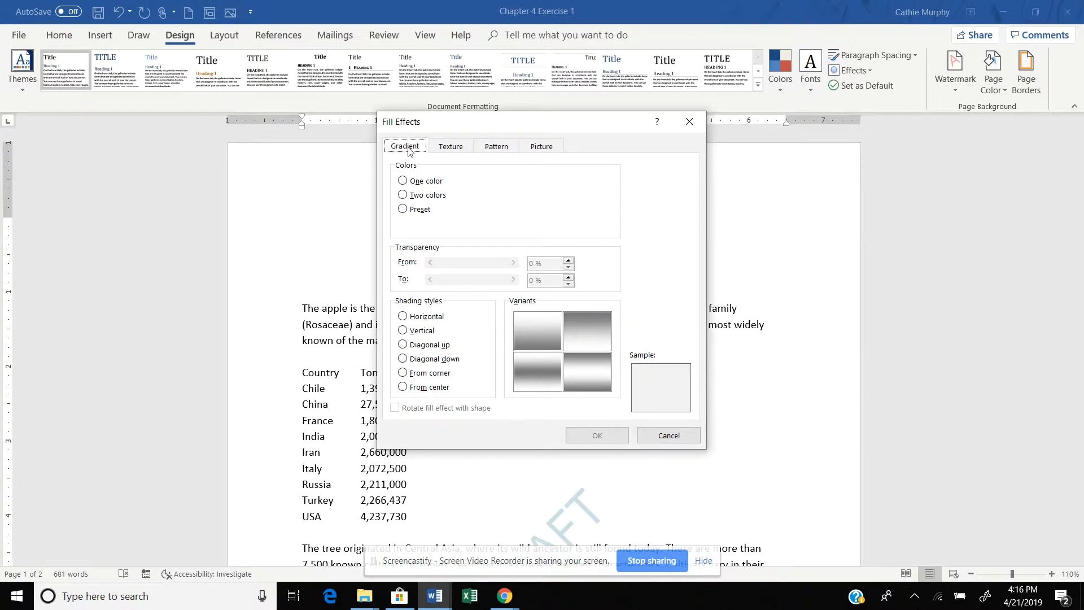
{"action": "left_click", "coordinate": [404, 182]}
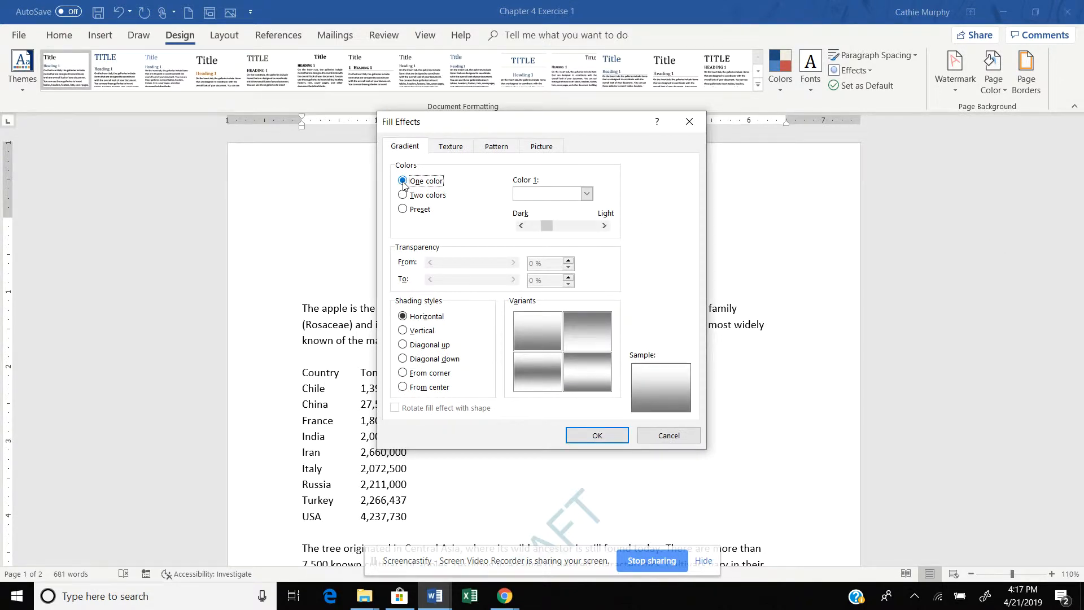
{"action": "left_click", "coordinate": [403, 195]}
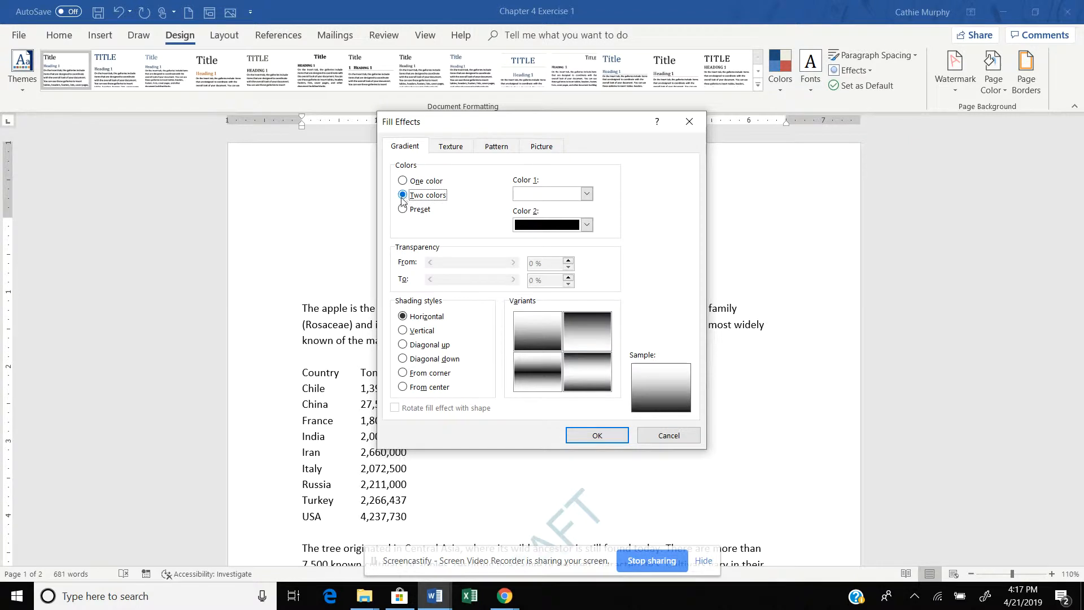
{"action": "left_click", "coordinate": [586, 194]}
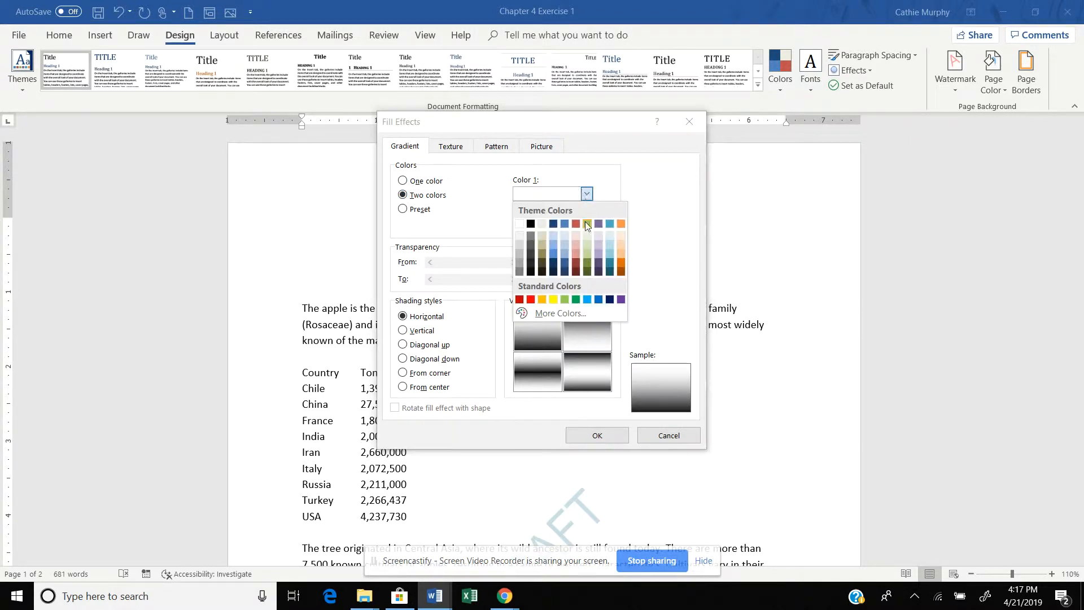
{"action": "left_click", "coordinate": [621, 252]}
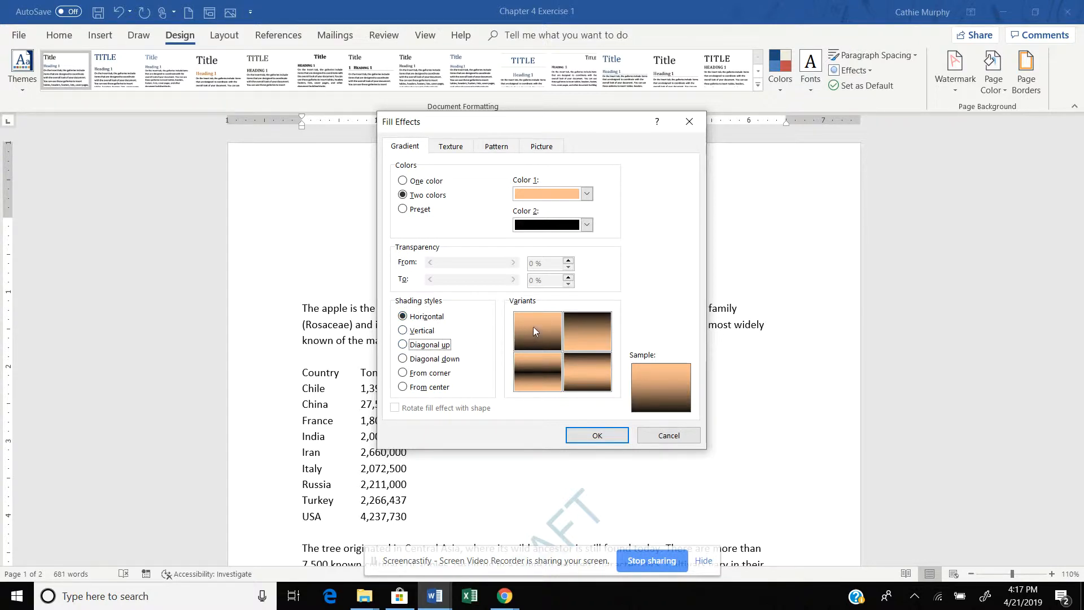
Choose the horizontal gradient variant with the dark band across the middle.
{"action": "left_click", "coordinate": [574, 333]}
{"action": "left_click", "coordinate": [584, 370]}
{"action": "left_click", "coordinate": [541, 370]}
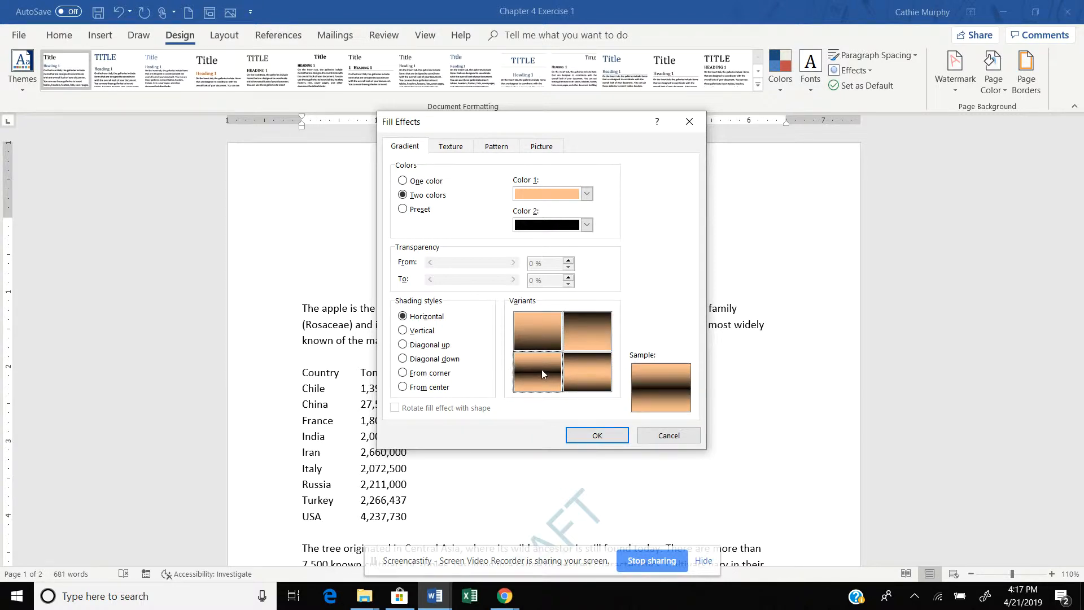
Try the vertical, diagonal and from-corner shading styles for the page color gradient, picking a from-corner variant.
{"action": "left_click", "coordinate": [403, 330]}
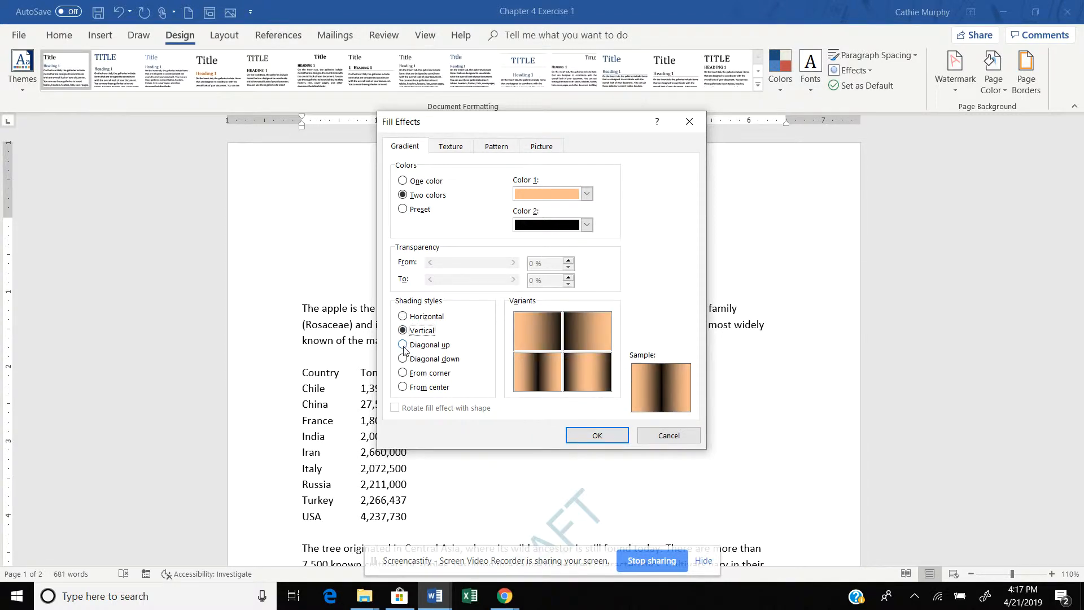
{"action": "left_click", "coordinate": [403, 345]}
{"action": "left_click", "coordinate": [403, 359]}
{"action": "left_click", "coordinate": [403, 372]}
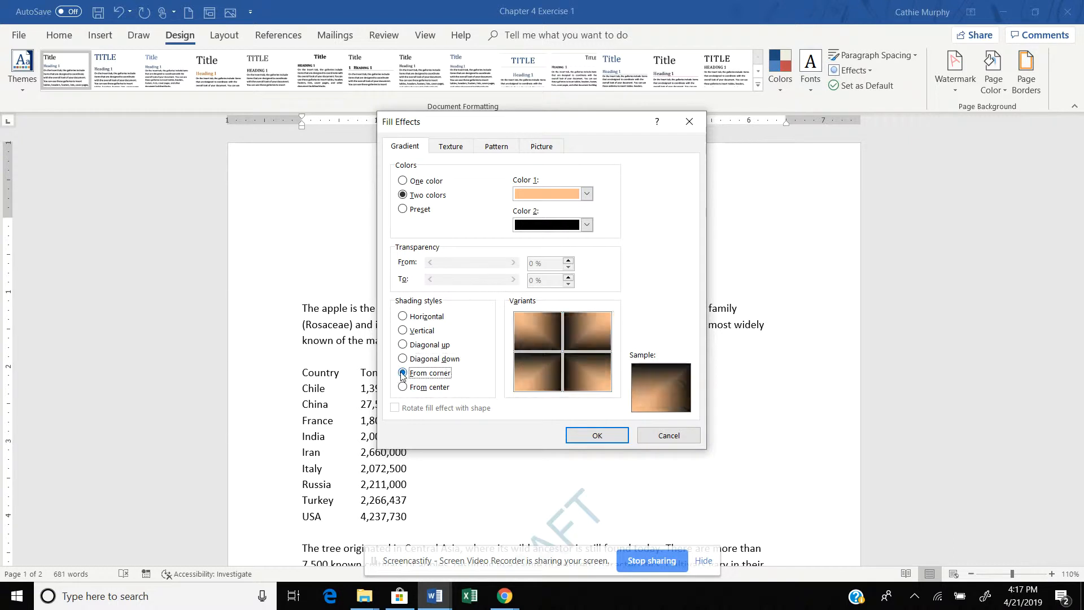
{"action": "left_click", "coordinate": [587, 337]}
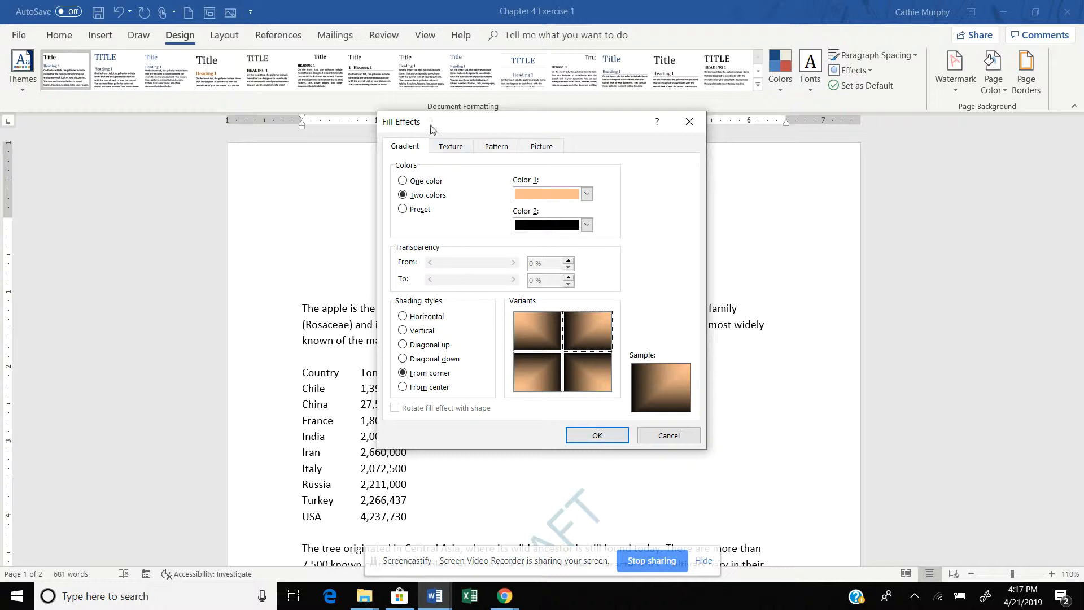
Try the Stationery and Water droplets textures for the page fill and settle on Parchment.
{"action": "left_click", "coordinate": [451, 147]}
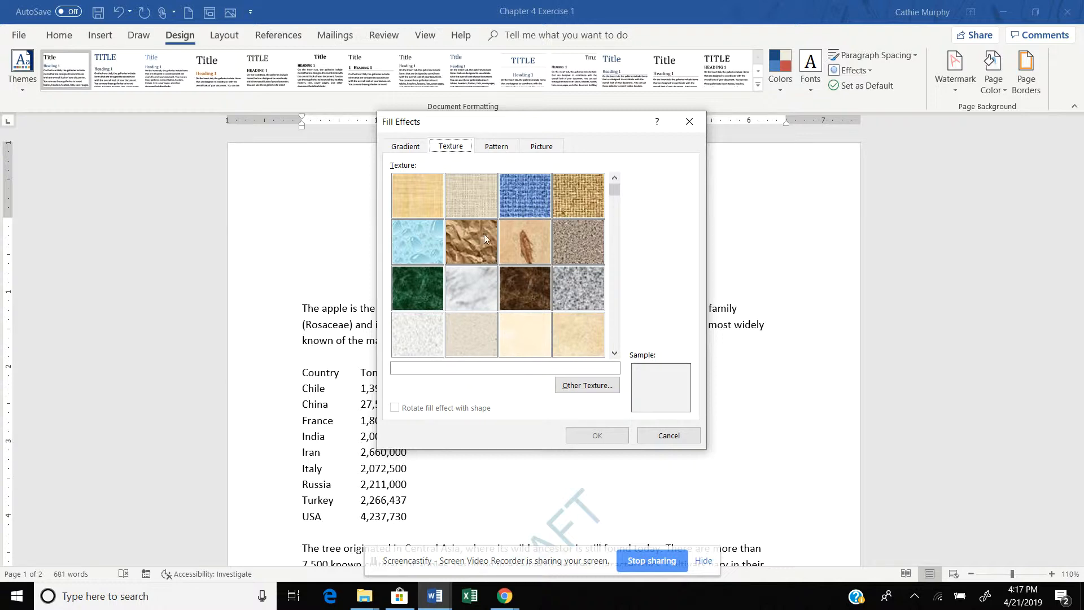
{"action": "left_click", "coordinate": [528, 338]}
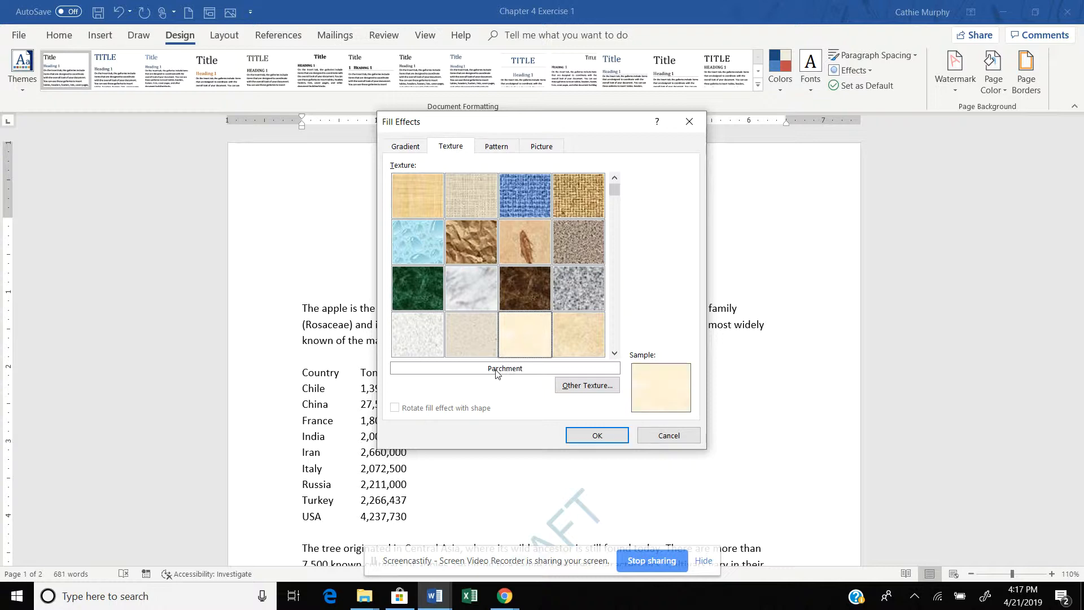
{"action": "left_click", "coordinate": [568, 345]}
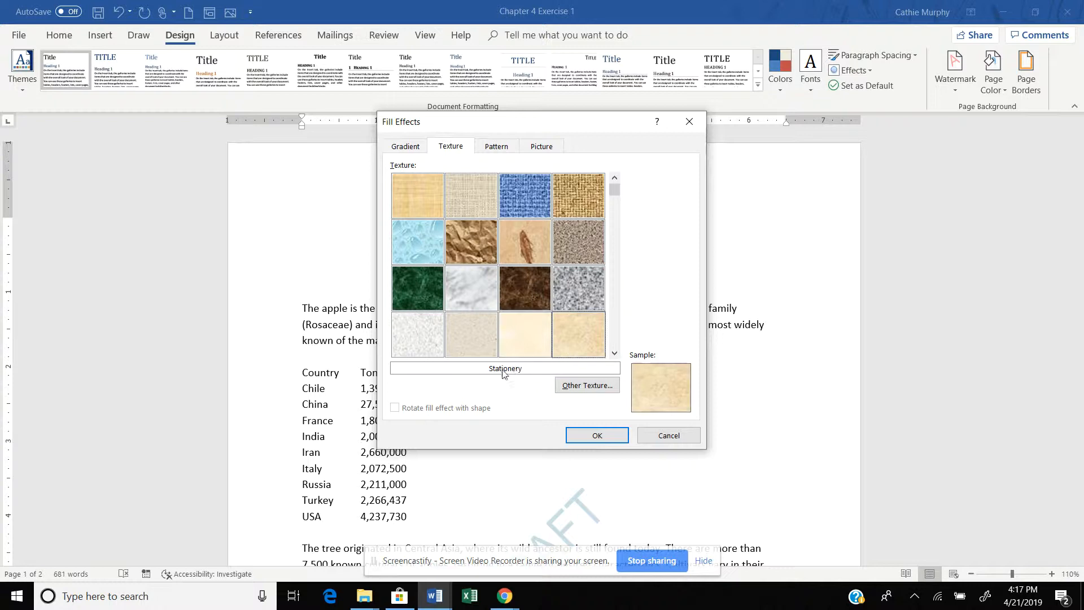
{"action": "left_click", "coordinate": [432, 259]}
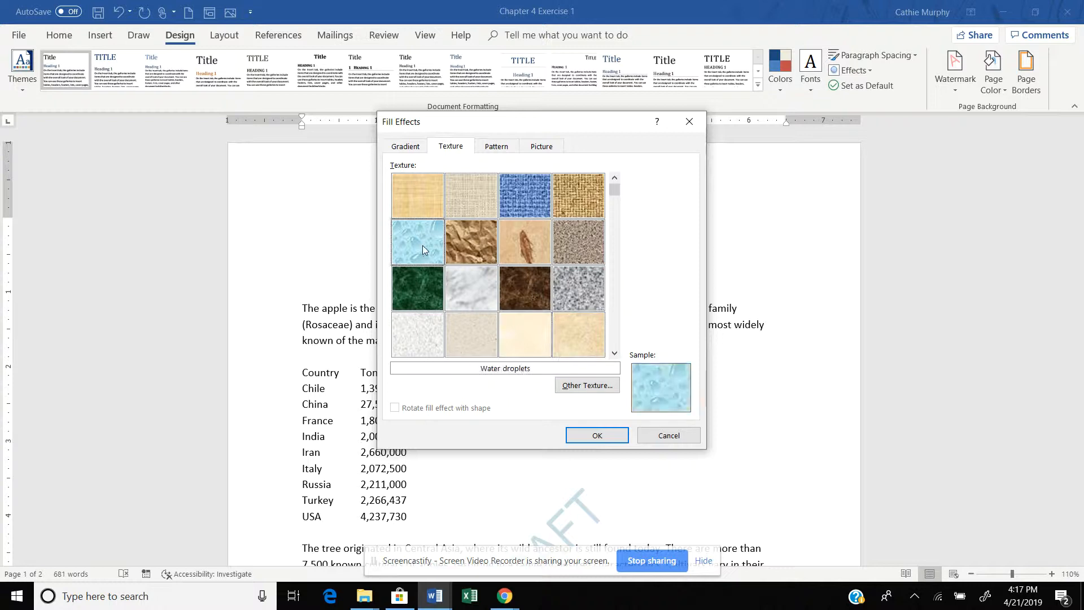
{"action": "left_click", "coordinate": [523, 346]}
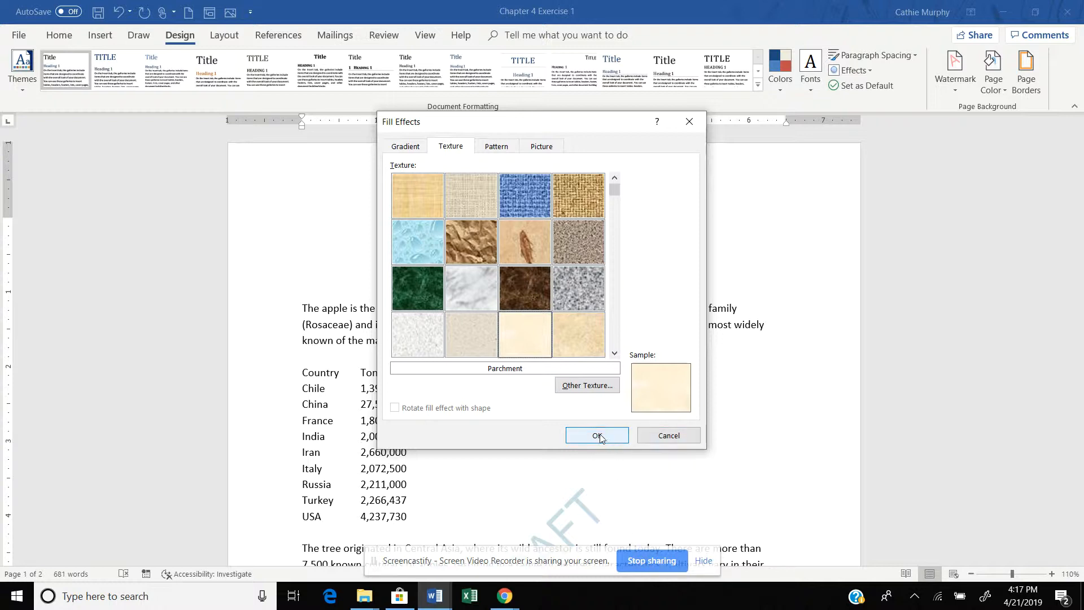
Look over the pattern and picture fill options and apply the Parchment texture as the page background.
{"action": "left_click", "coordinate": [497, 146]}
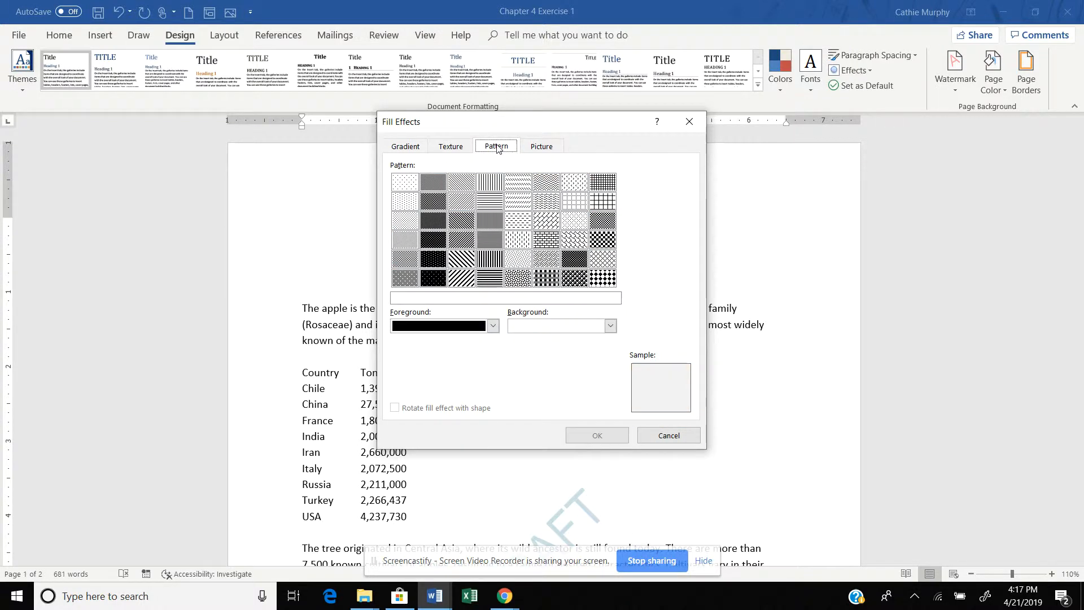
{"action": "left_click", "coordinate": [542, 148]}
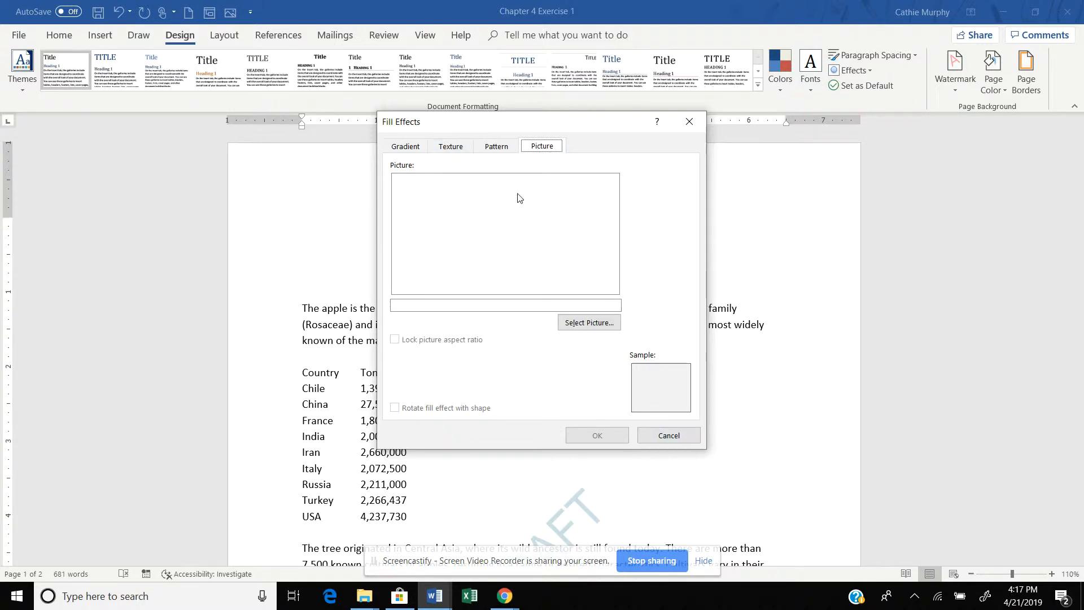
{"action": "left_click", "coordinate": [446, 147]}
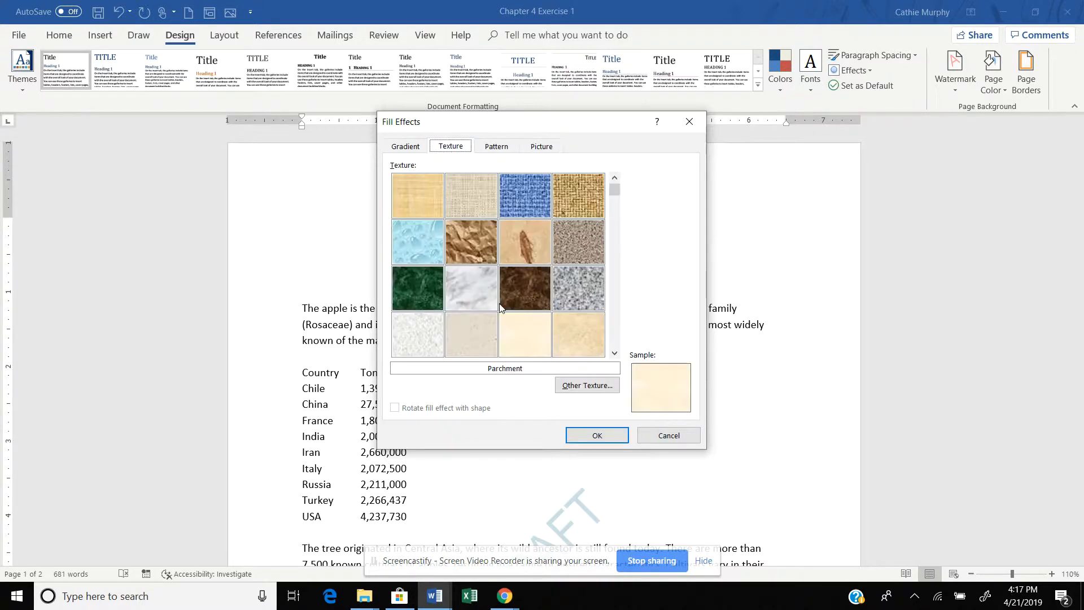
{"action": "left_click", "coordinate": [597, 435]}
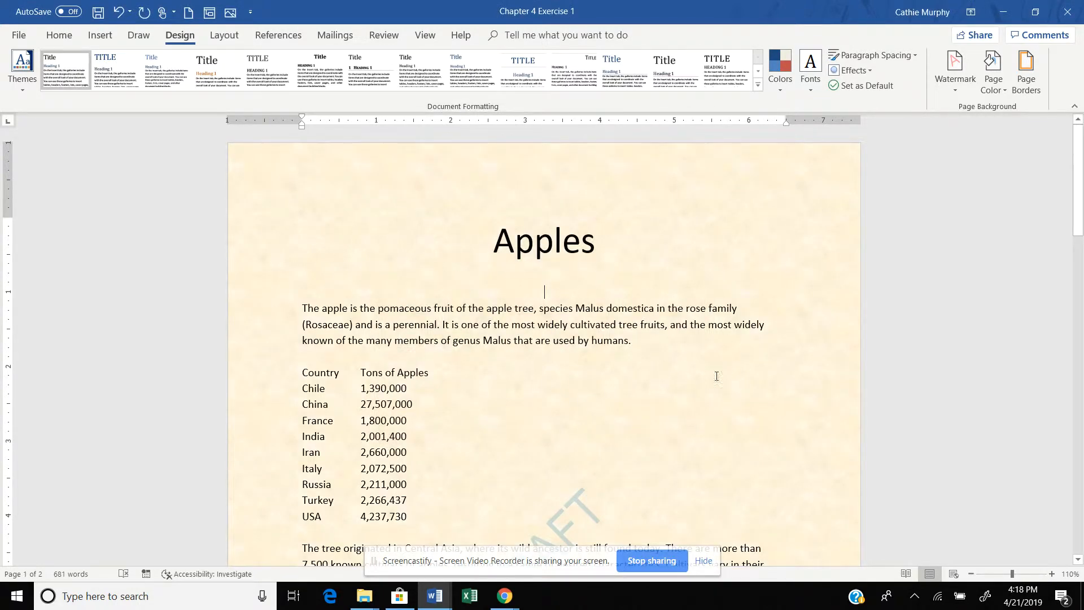
Make sure the program's display options are set to print background colors and images.
{"action": "left_click", "coordinate": [18, 35]}
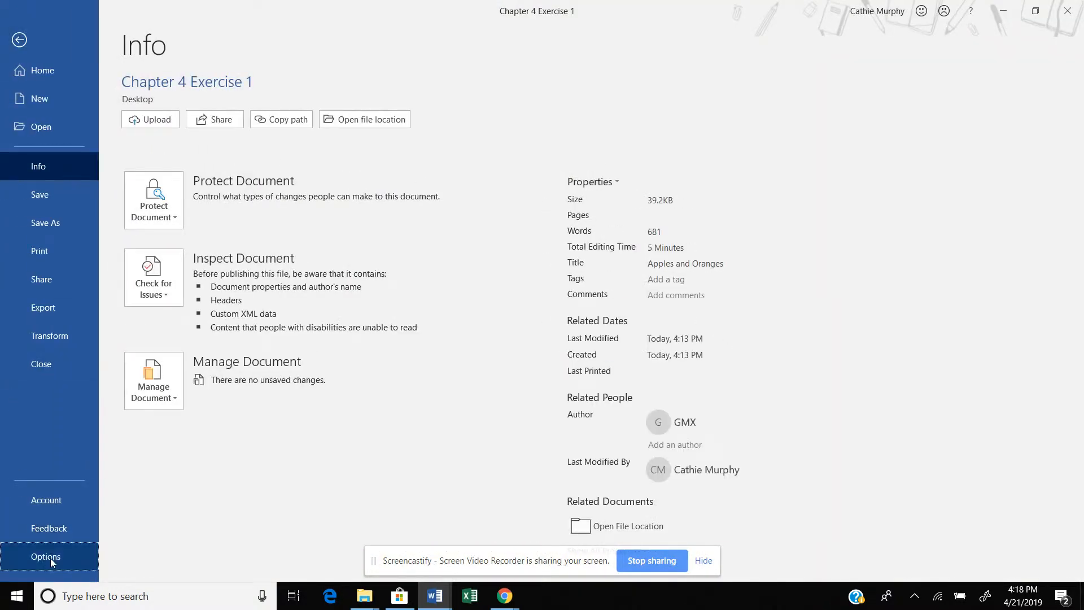
{"action": "left_click", "coordinate": [56, 557]}
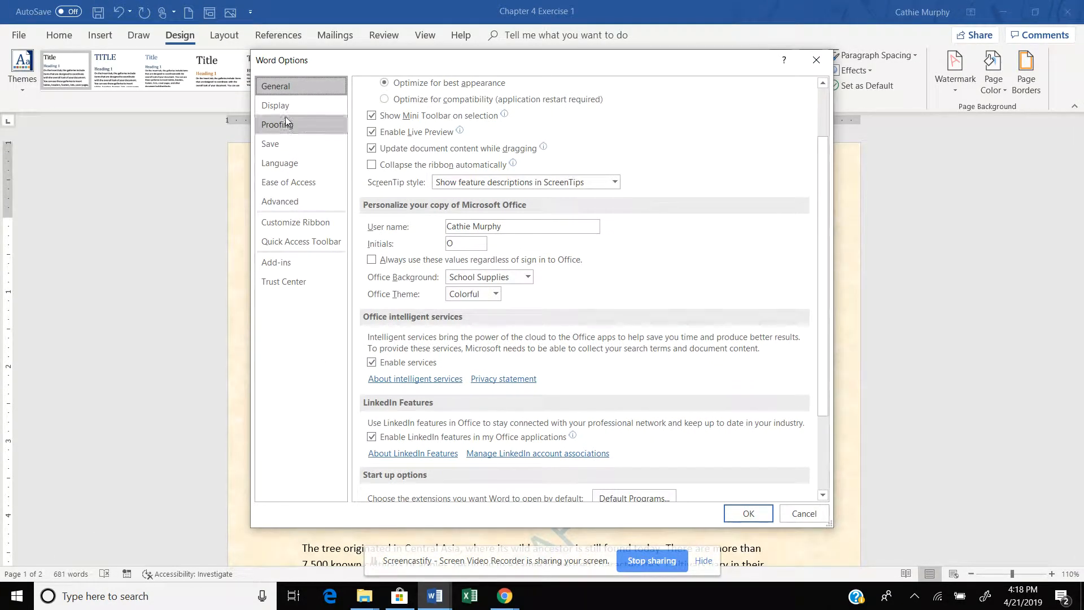
{"action": "left_click", "coordinate": [287, 106]}
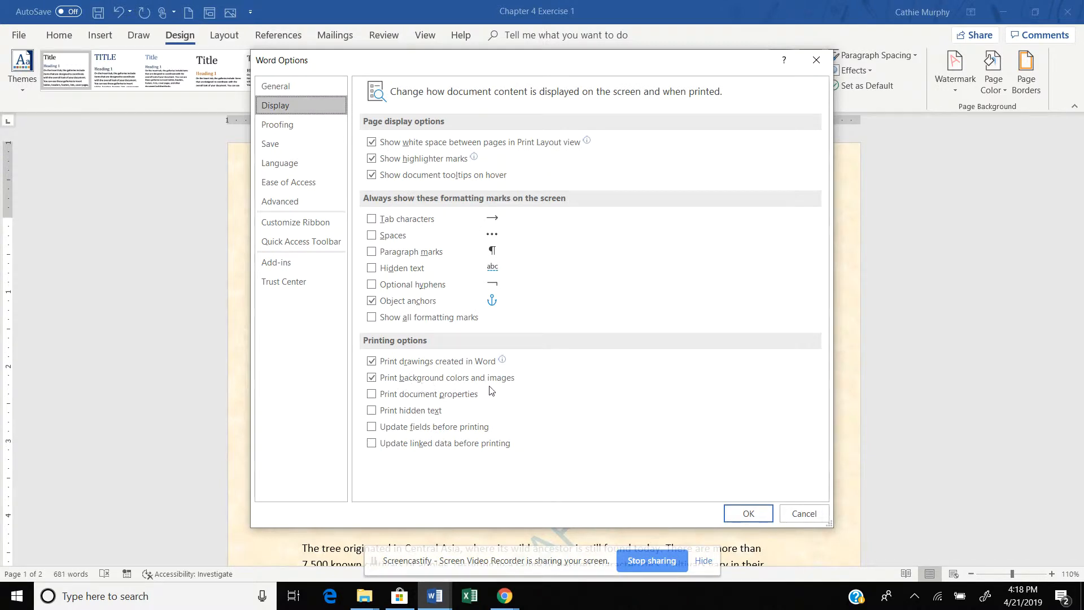
{"action": "left_click", "coordinate": [372, 377]}
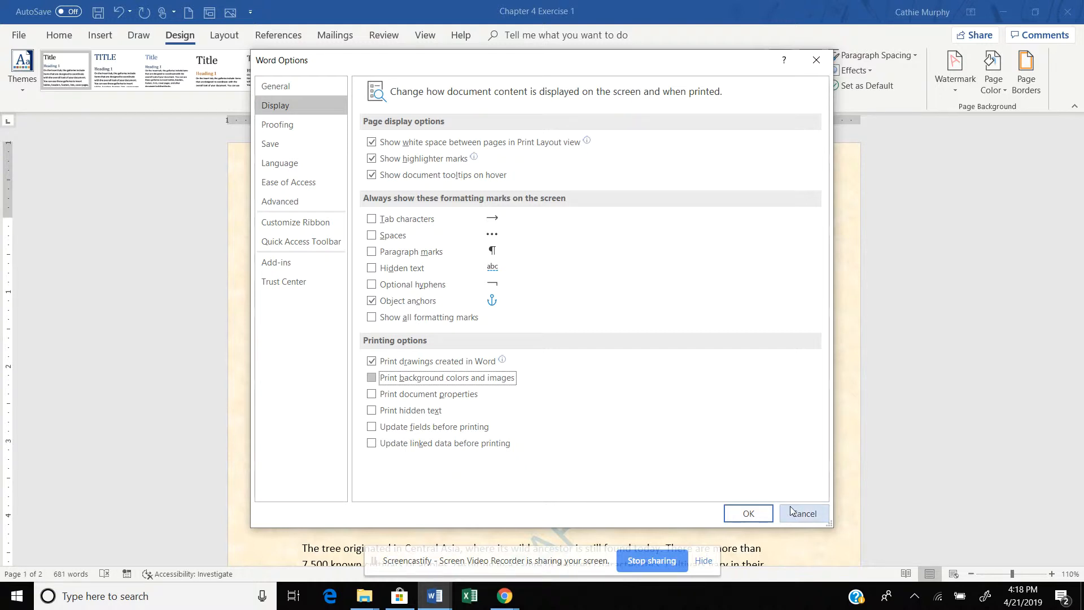
{"action": "left_click", "coordinate": [371, 378]}
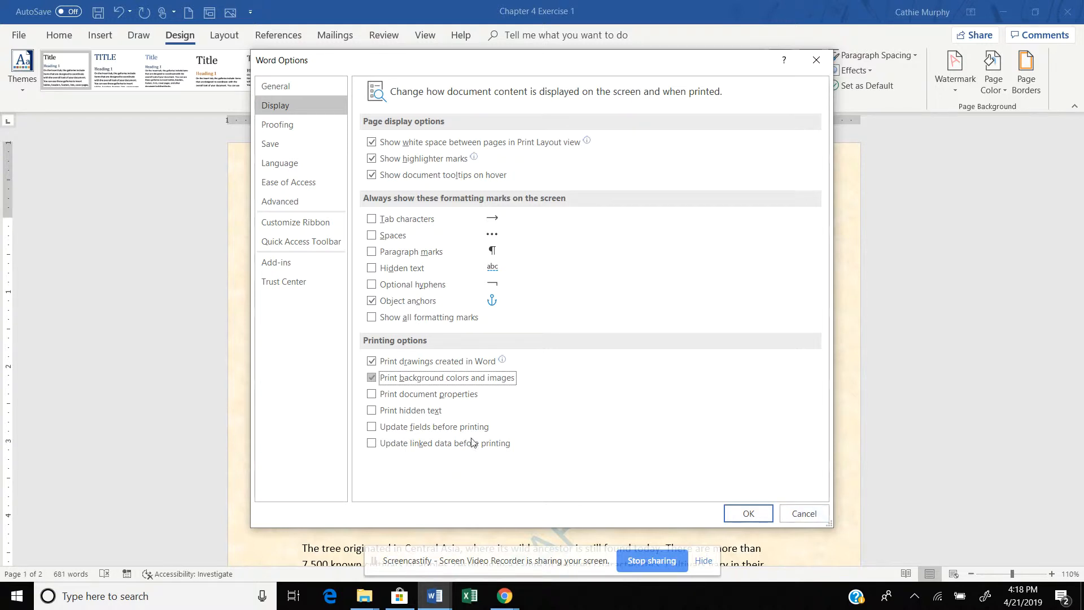
{"action": "left_click", "coordinate": [745, 512]}
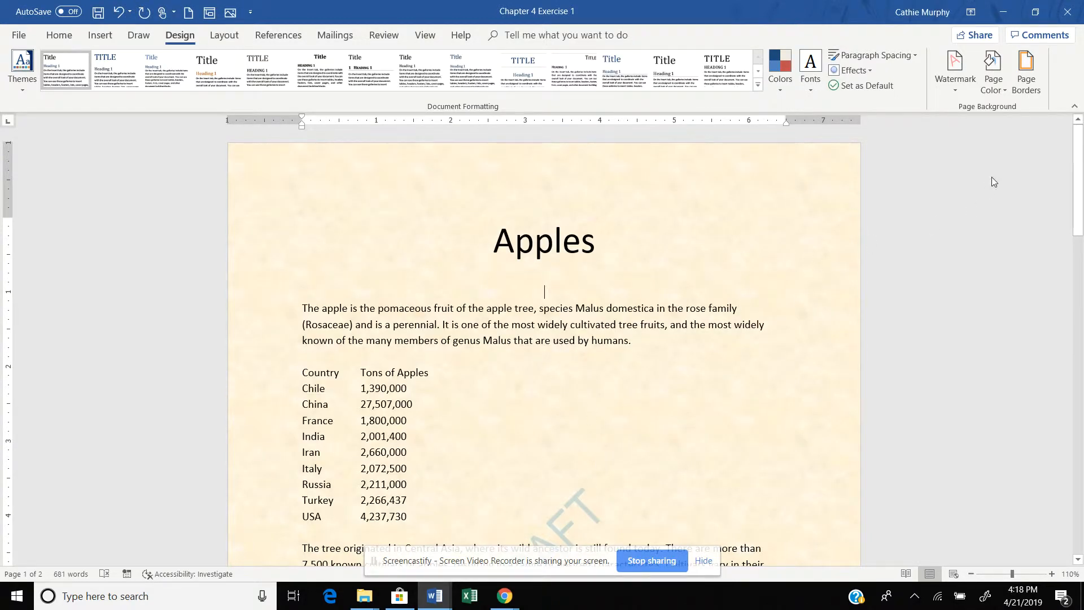
Open the page border settings and compare them with the paragraph border and shading options.
{"action": "left_click", "coordinate": [1026, 87]}
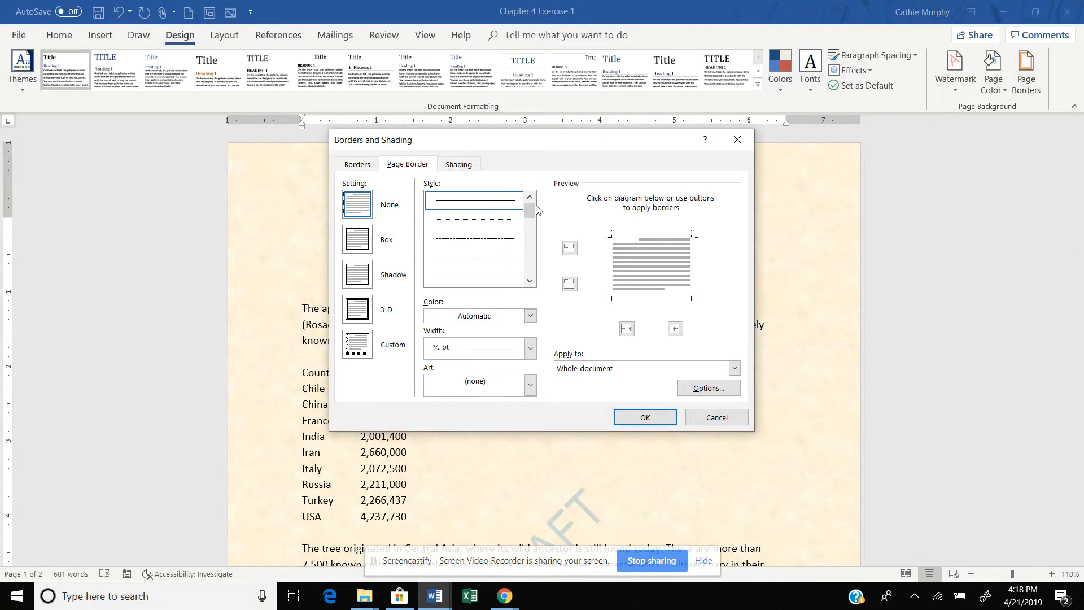
{"action": "left_click", "coordinate": [357, 165]}
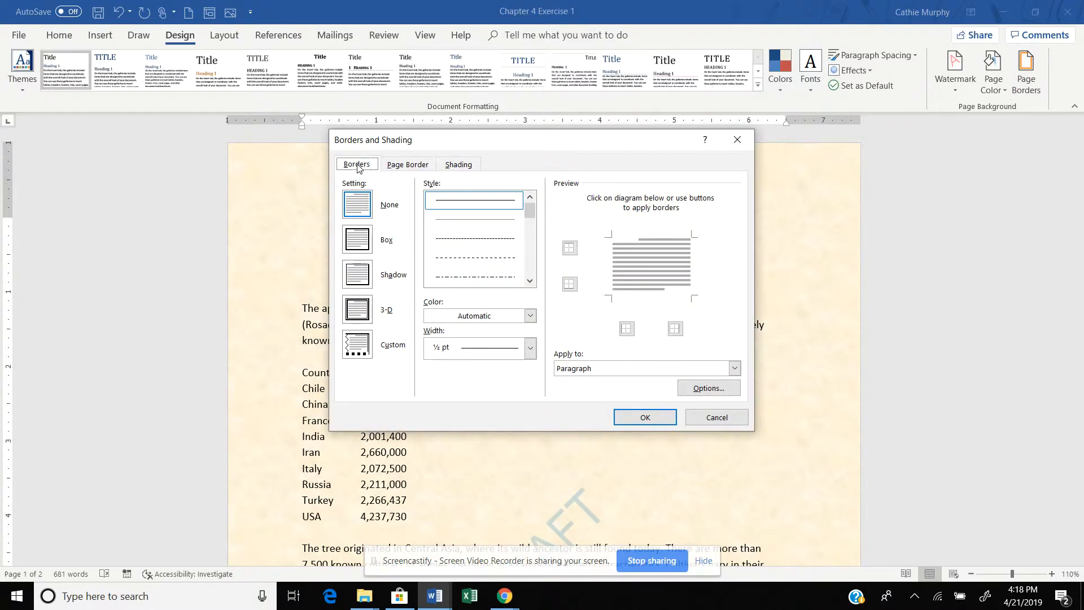
{"action": "left_click", "coordinate": [407, 165]}
{"action": "left_click", "coordinate": [459, 164]}
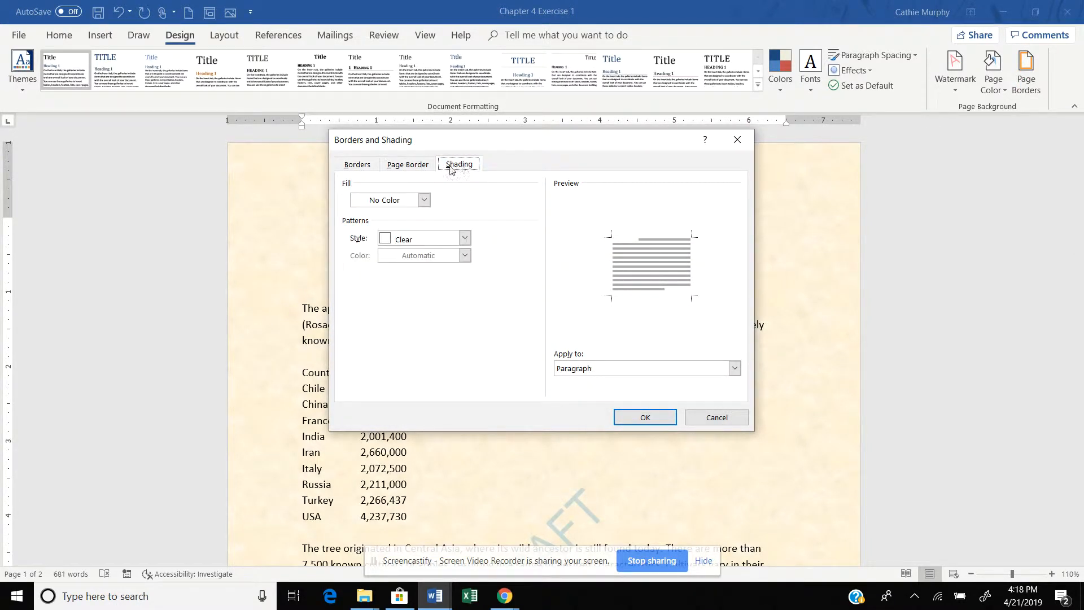
{"action": "left_click", "coordinate": [407, 165]}
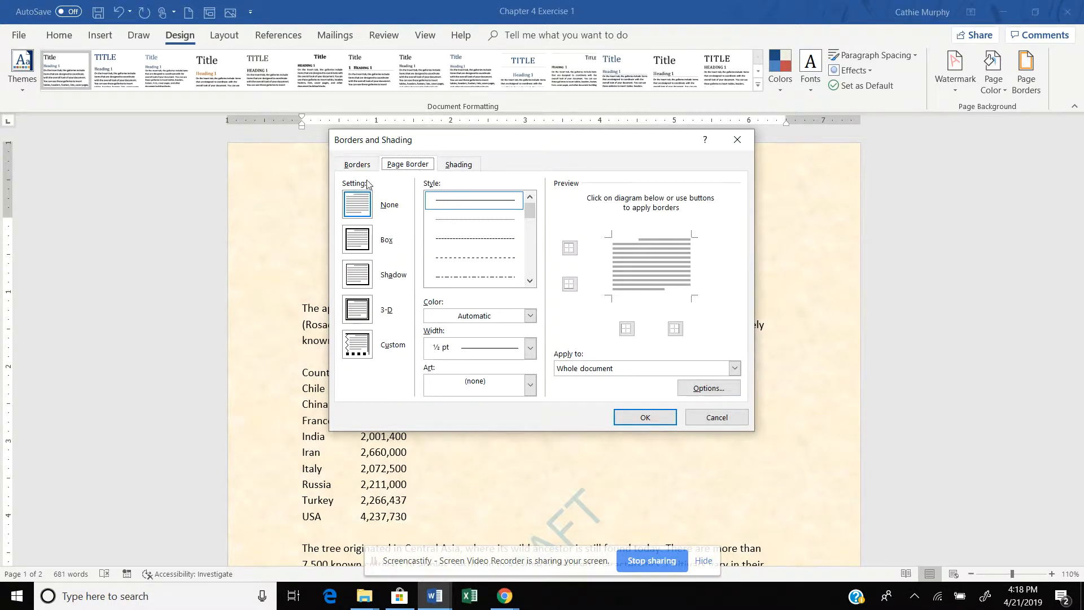
Try the Box and Shadow page border settings, and choose 3-D with the thick 3 pt multi-line style.
{"action": "left_click", "coordinate": [356, 244]}
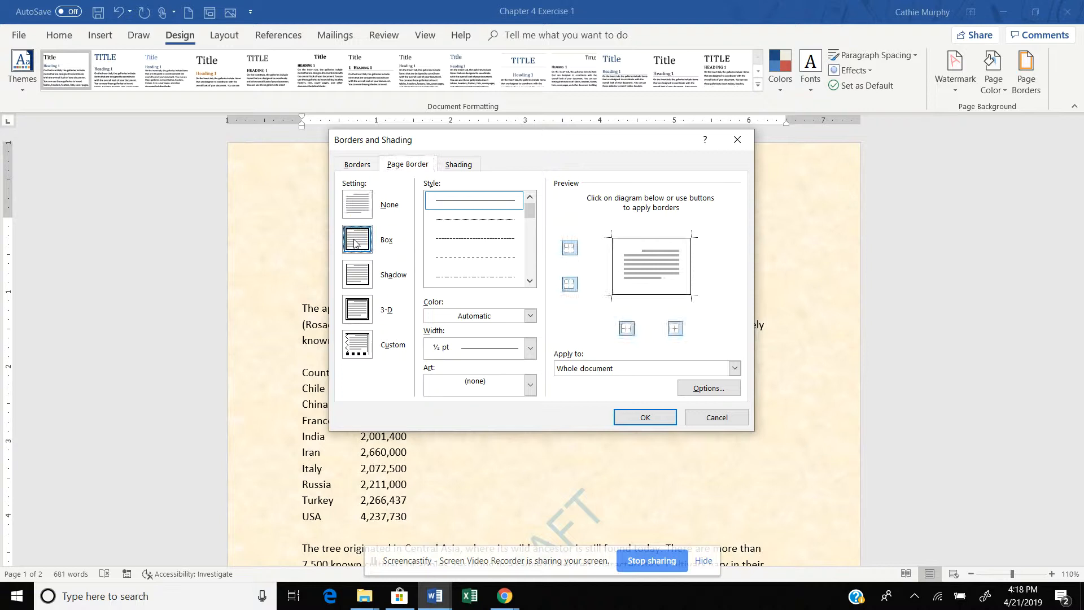
{"action": "left_click", "coordinate": [358, 281]}
{"action": "left_click", "coordinate": [353, 316]}
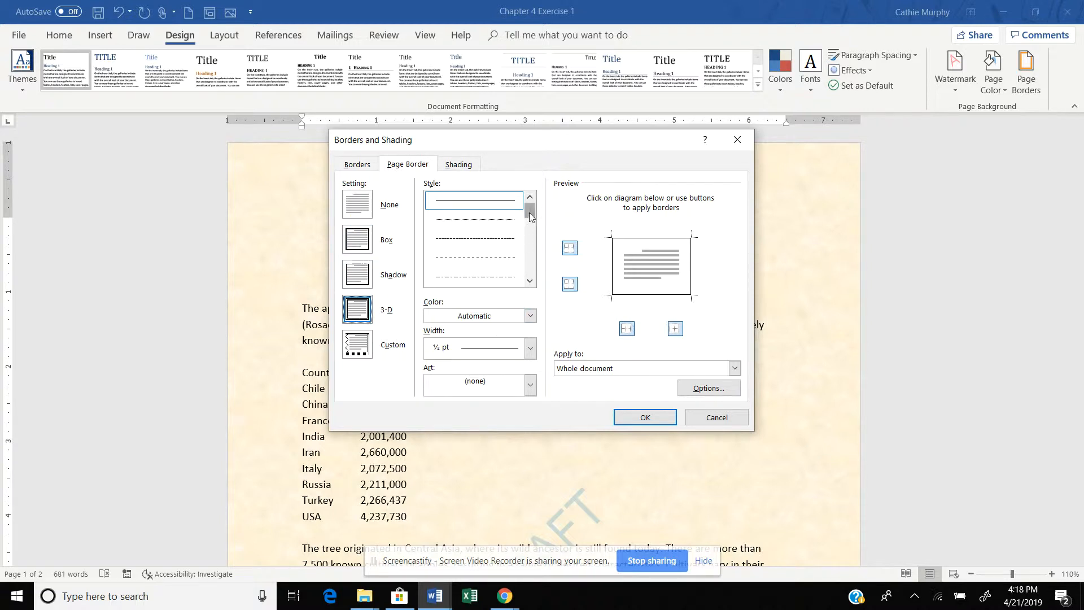
{"action": "left_click_drag", "start_coordinate": [530, 212], "coordinate": [529, 237]}
{"action": "left_click", "coordinate": [497, 243]}
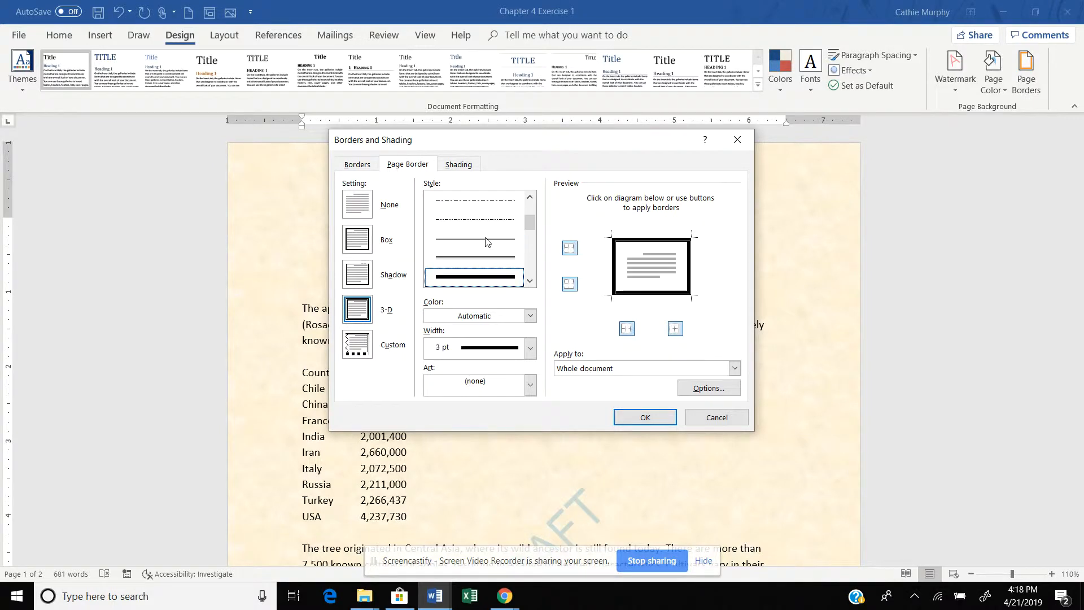
Color the page border light aqua and set its width to 6 pt.
{"action": "left_click", "coordinate": [530, 317]}
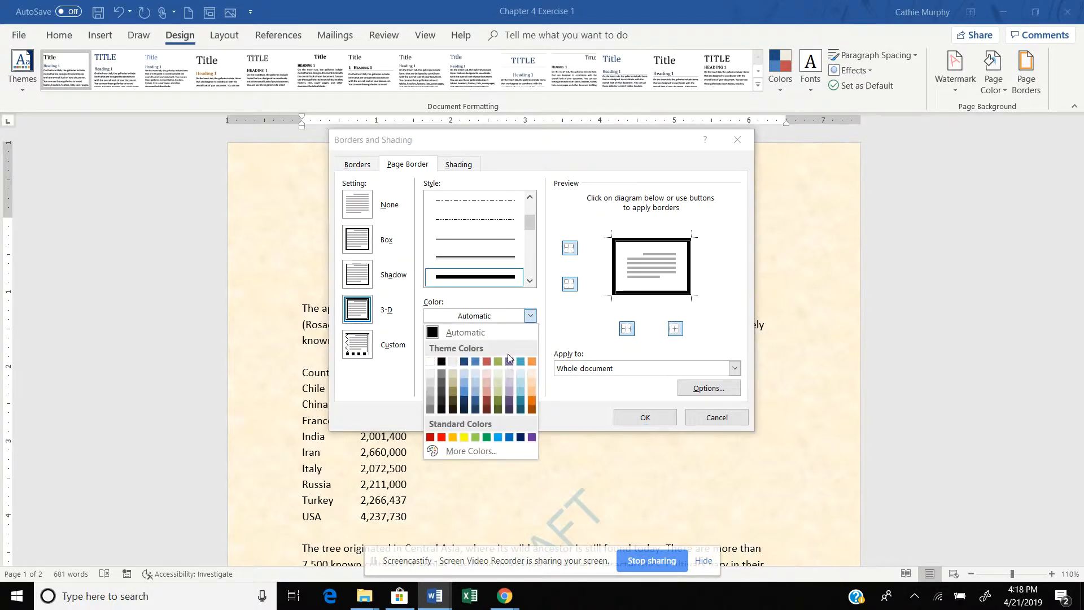
{"action": "left_click", "coordinate": [521, 390]}
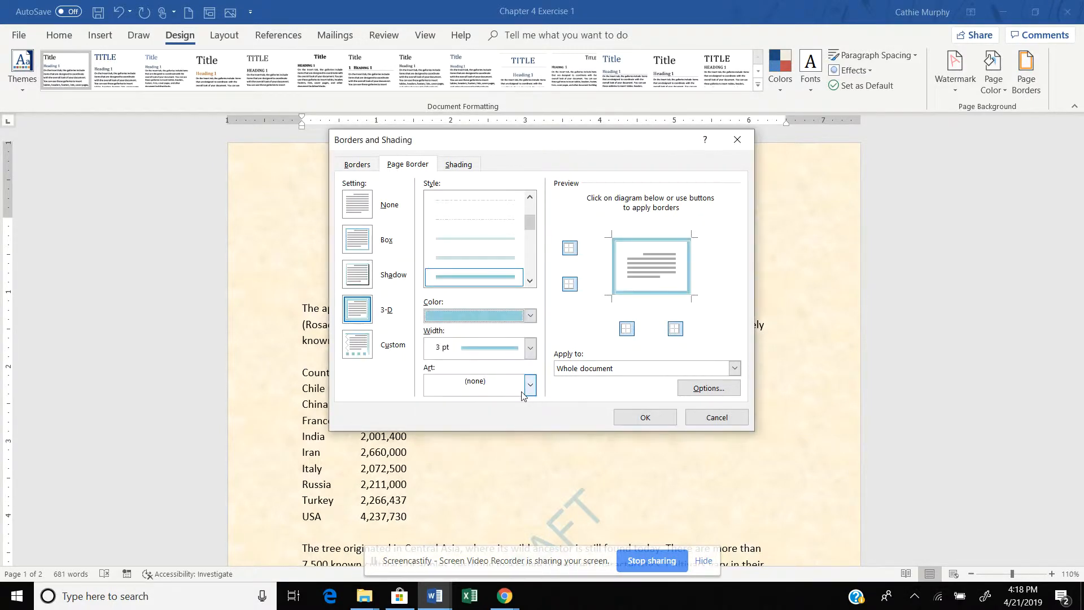
{"action": "left_click", "coordinate": [530, 347]}
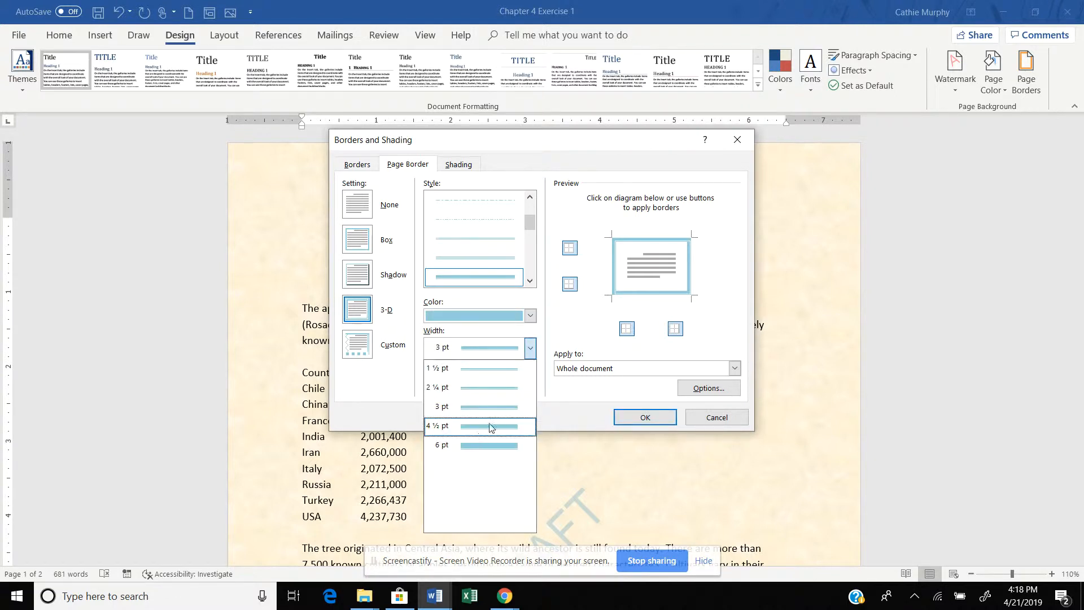
{"action": "left_click", "coordinate": [476, 445]}
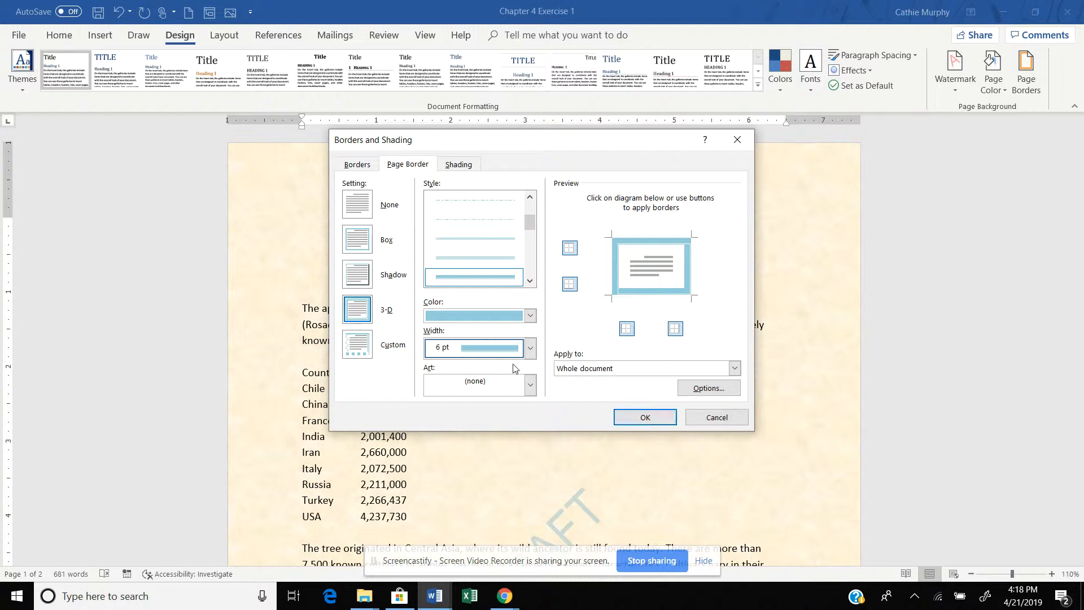
Clear the line border with the None setting and choose the gingerbread-figure art for the page border.
{"action": "left_click", "coordinate": [364, 212]}
{"action": "left_click", "coordinate": [530, 387]}
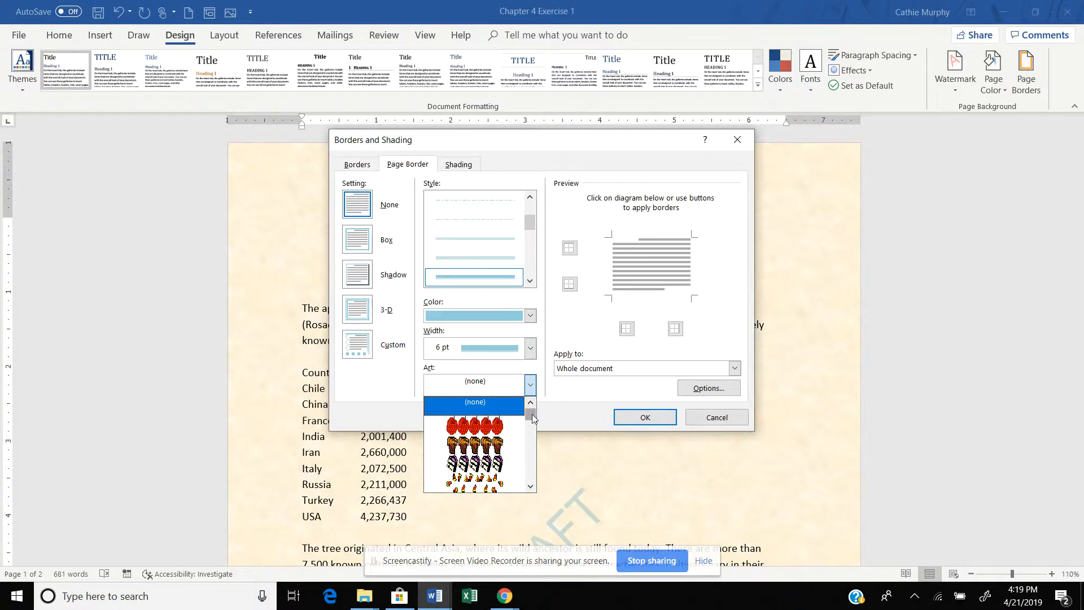
{"action": "left_click_drag", "start_coordinate": [531, 416], "coordinate": [532, 440]}
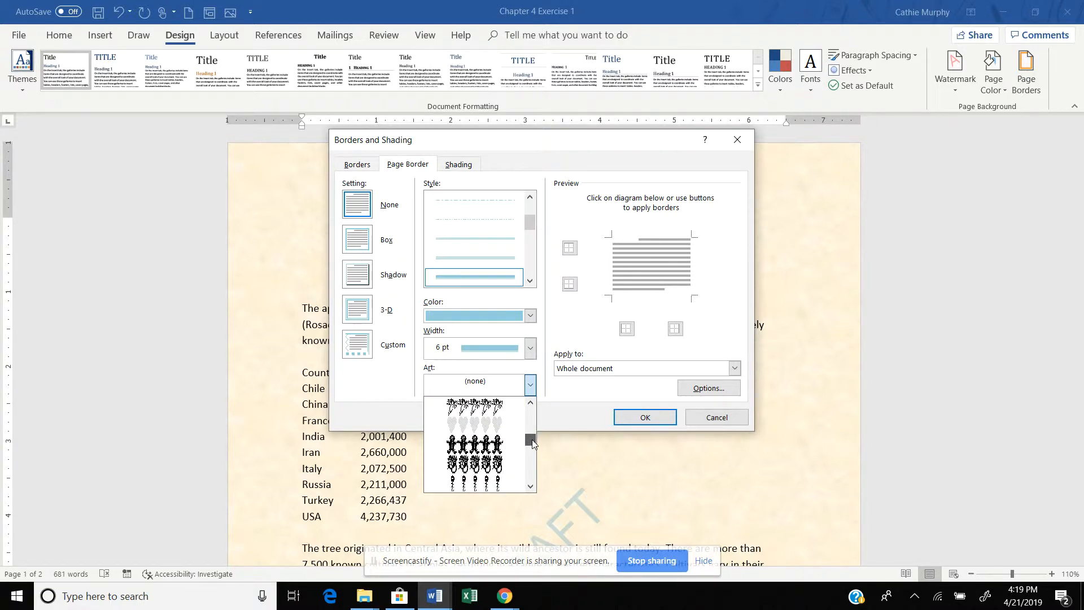
{"action": "left_click", "coordinate": [505, 447]}
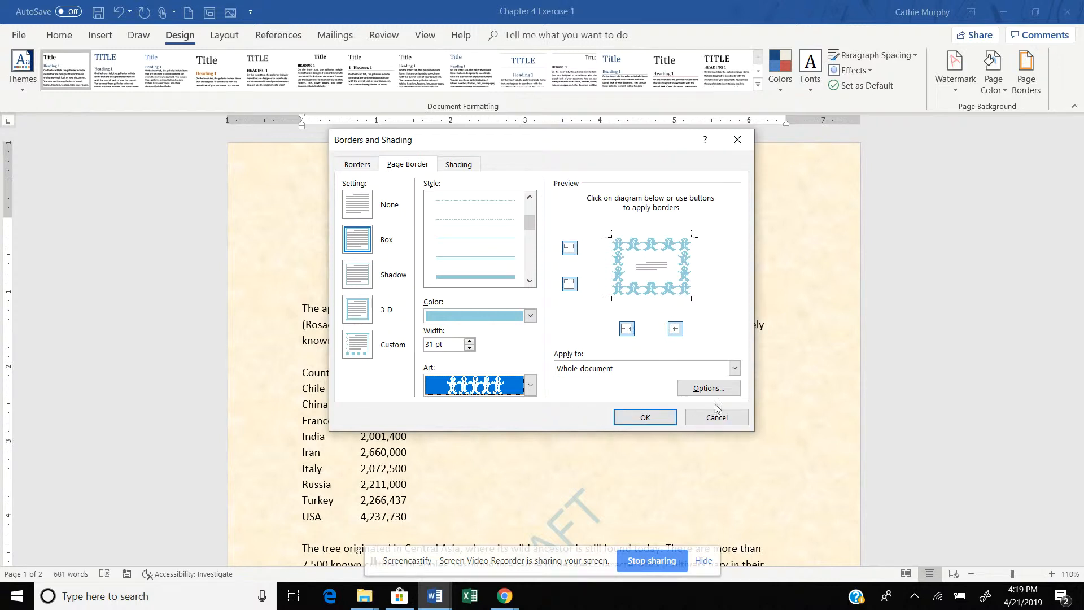
Measure the gingerbread-figure page border from the text instead of the page edge and apply it to the whole document.
{"action": "left_click", "coordinate": [709, 388]}
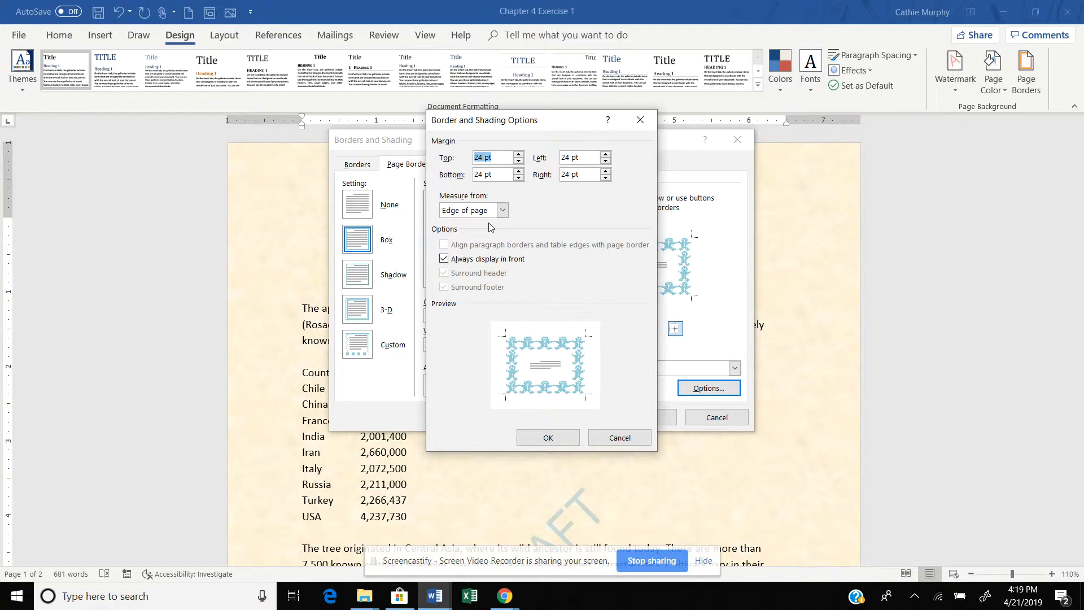
{"action": "left_click", "coordinate": [502, 210]}
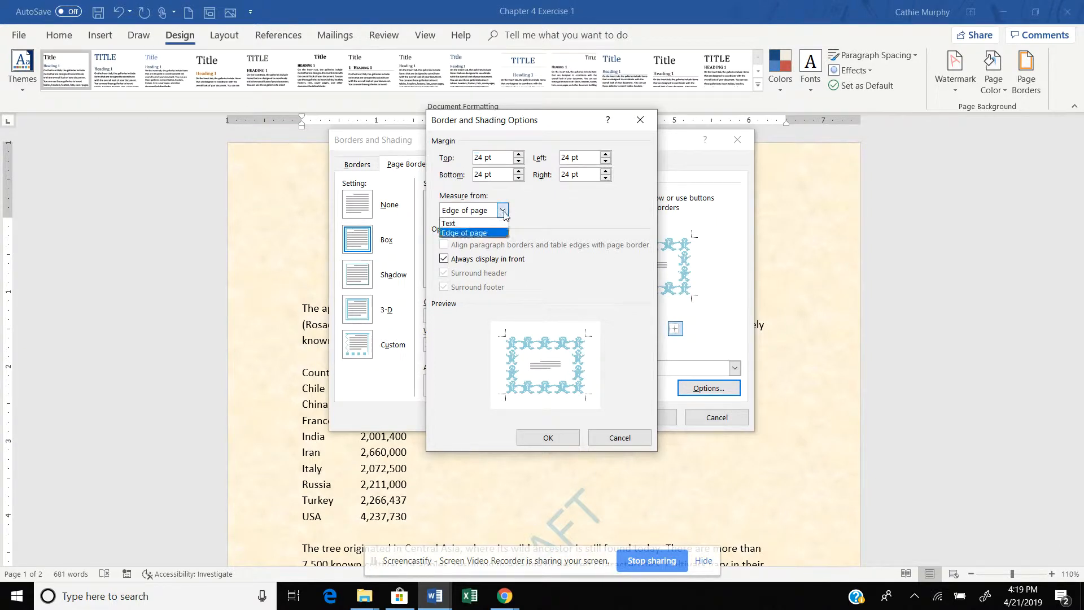
{"action": "left_click", "coordinate": [467, 223]}
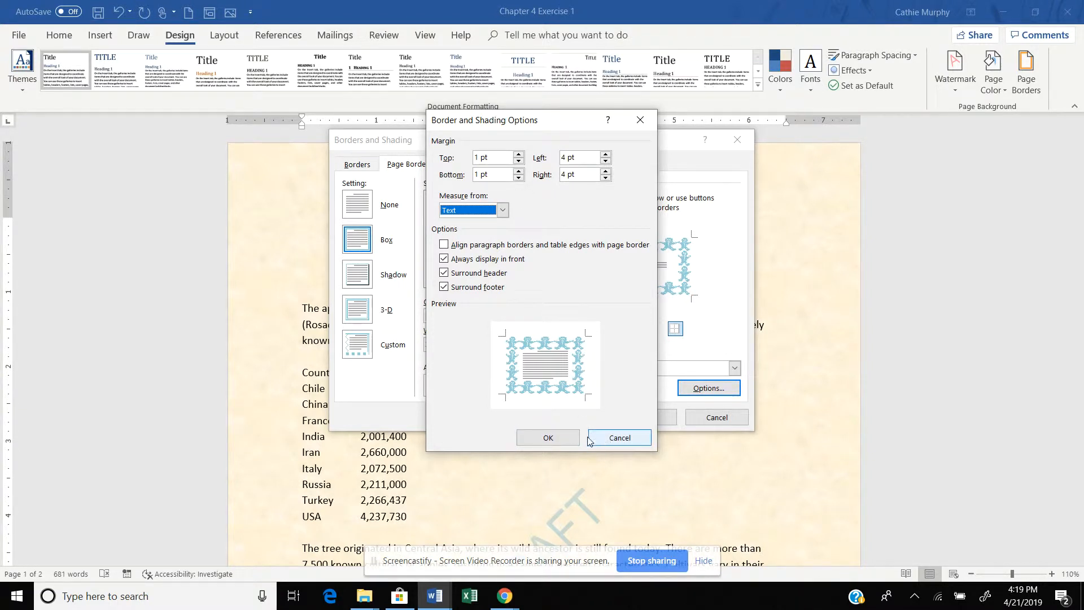
{"action": "left_click", "coordinate": [548, 438]}
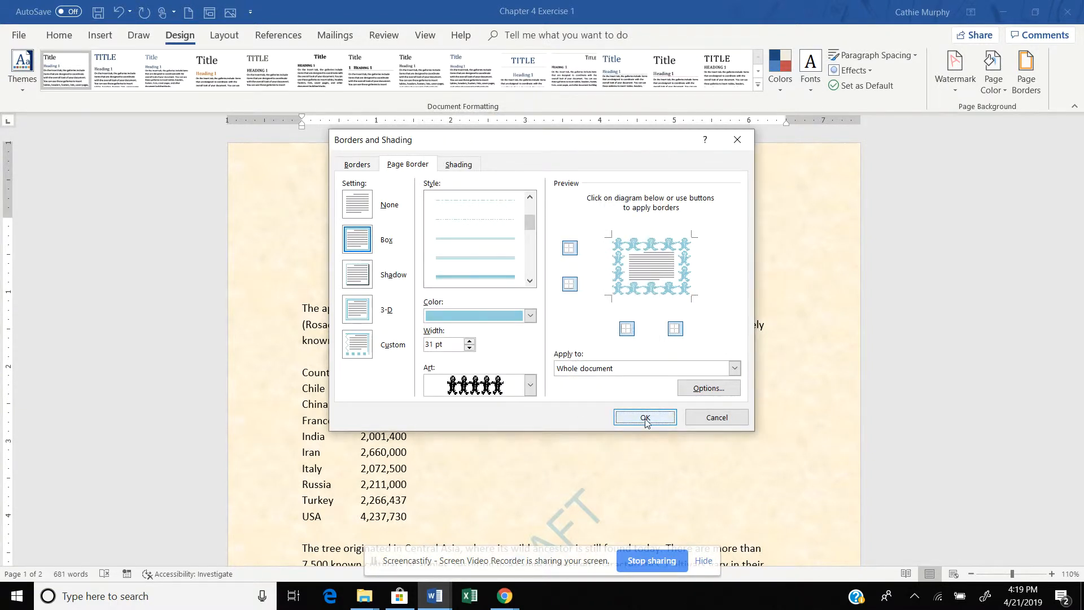
{"action": "left_click", "coordinate": [645, 417]}
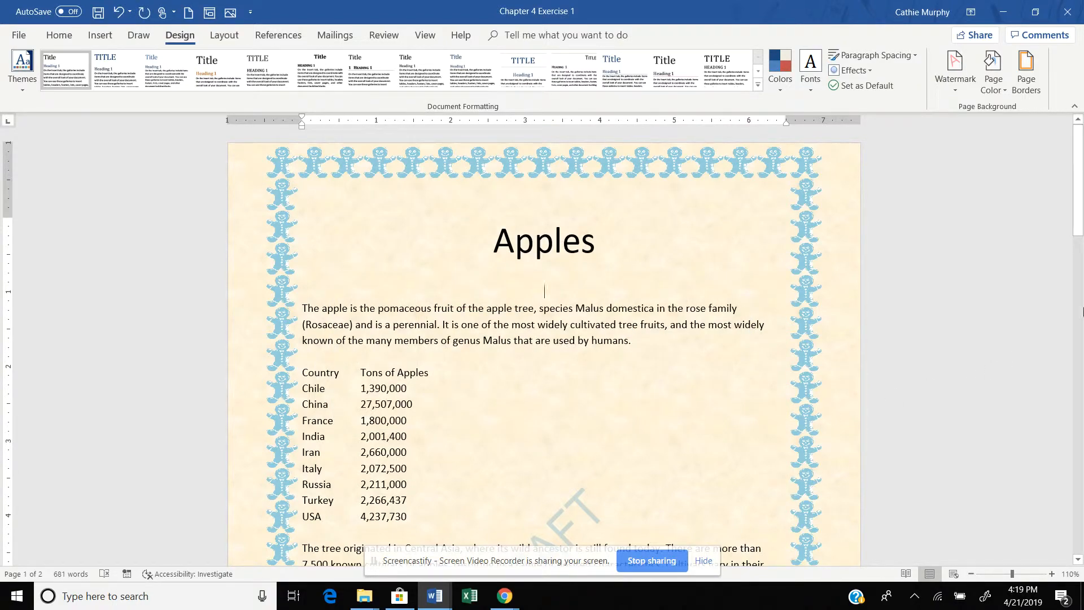
{"action": "left_click_drag", "start_coordinate": [1080, 216], "coordinate": [1082, 143]}
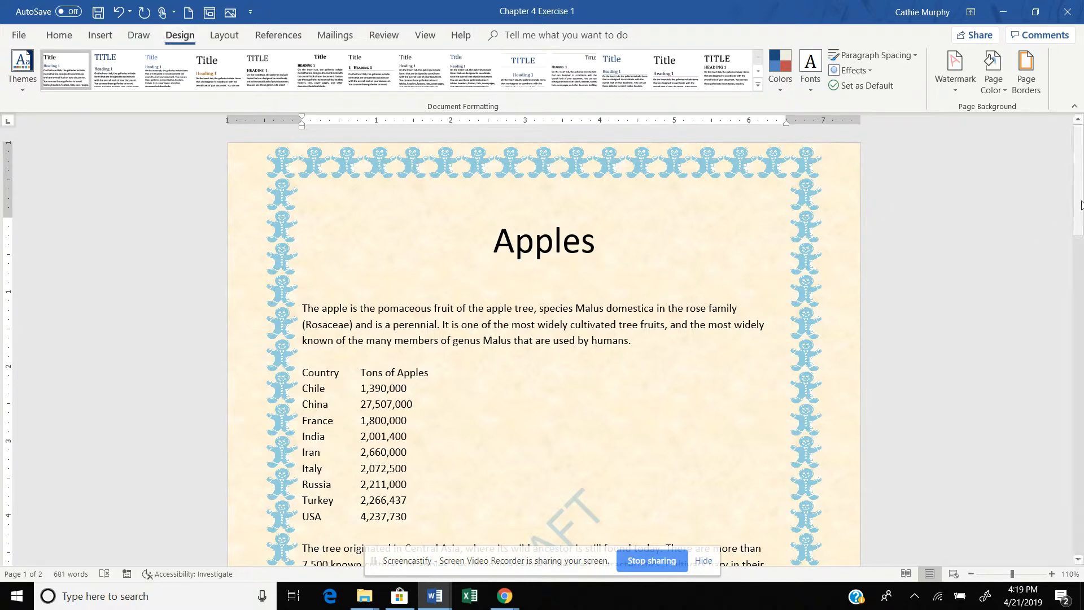
Reopen the page border options and set the art border to be measured from the edge of page.
{"action": "left_click", "coordinate": [1037, 89]}
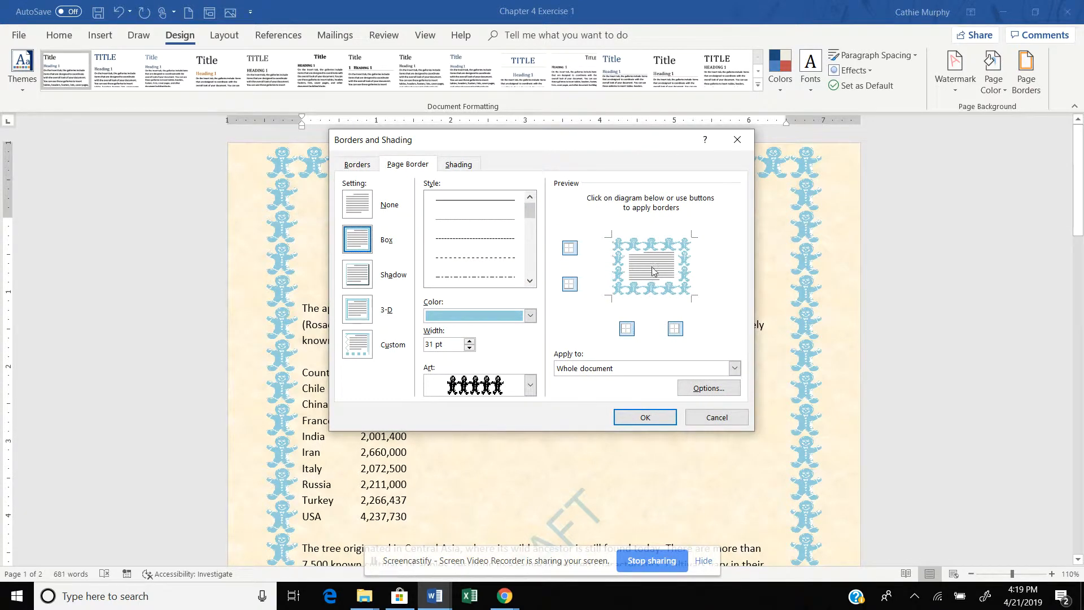
{"action": "mouse_move", "coordinate": [581, 141]}
{"action": "left_mouse_down"}
{"action": "mouse_move", "coordinate": [585, 243]}
{"action": "mouse_move", "coordinate": [578, 231]}
{"action": "left_mouse_up"}
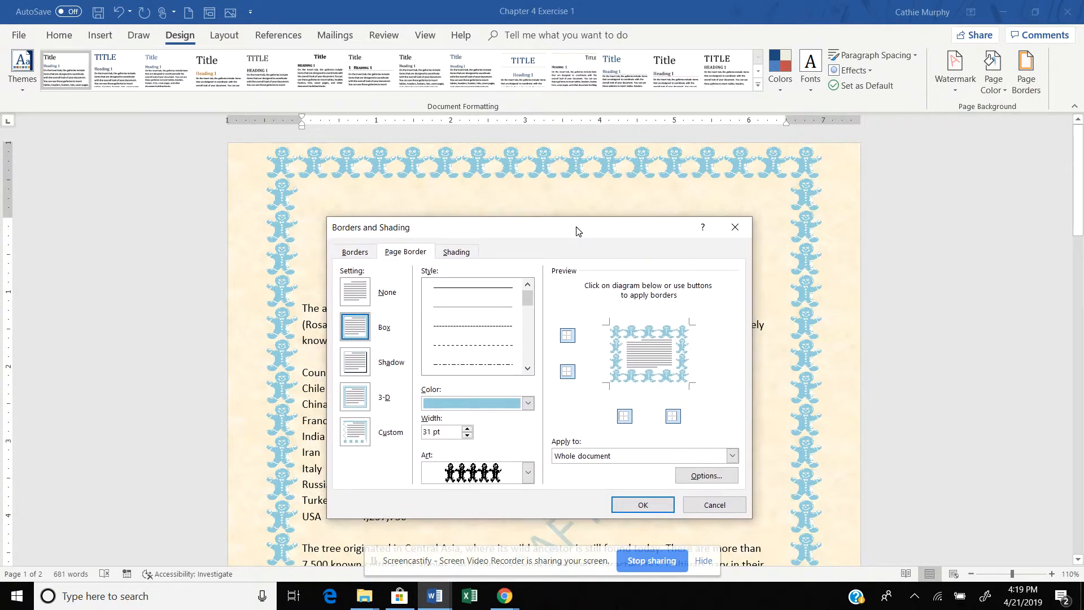
{"action": "left_click", "coordinate": [704, 478]}
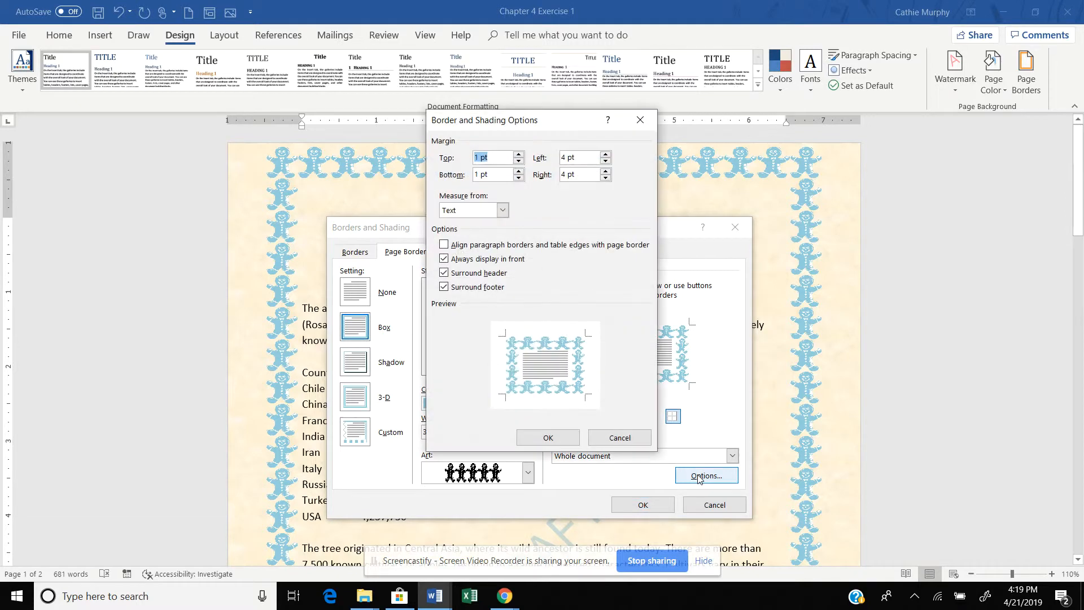
{"action": "left_click", "coordinate": [502, 210]}
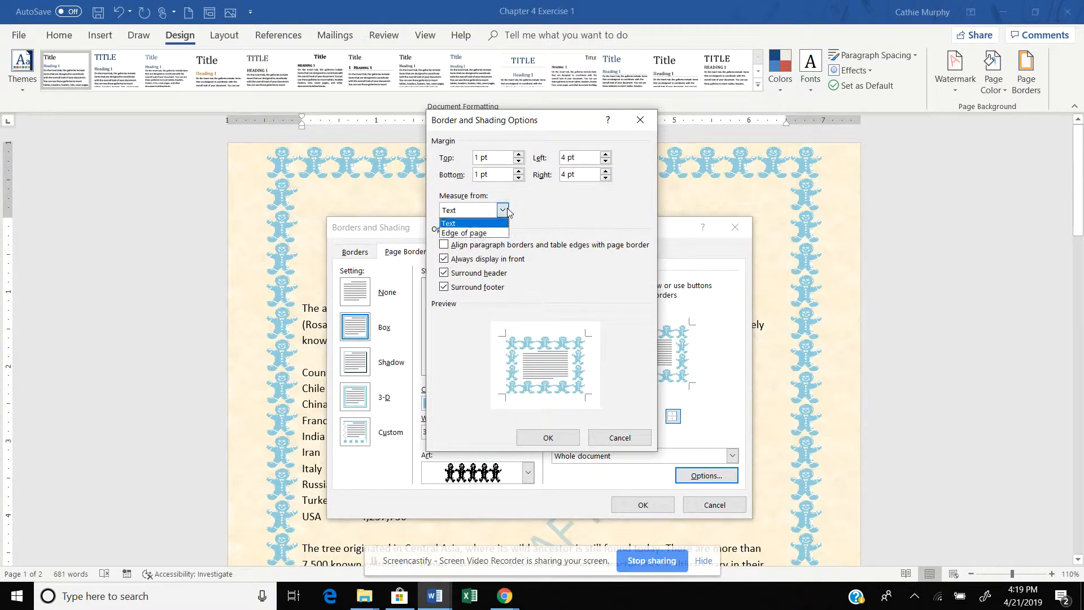
{"action": "left_click", "coordinate": [488, 233]}
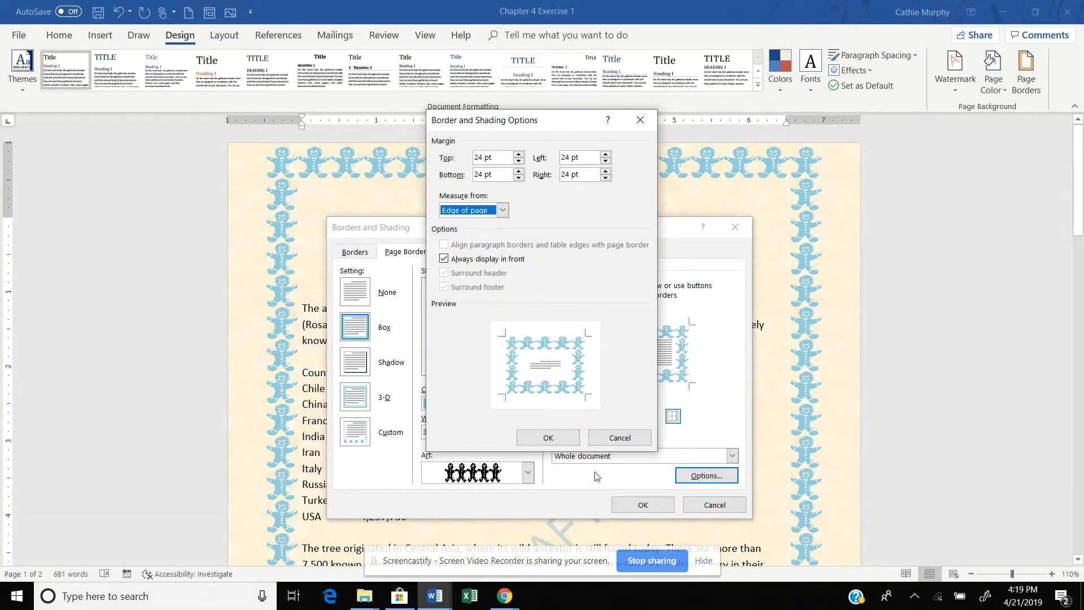
{"action": "left_click", "coordinate": [549, 439]}
{"action": "left_click", "coordinate": [631, 503]}
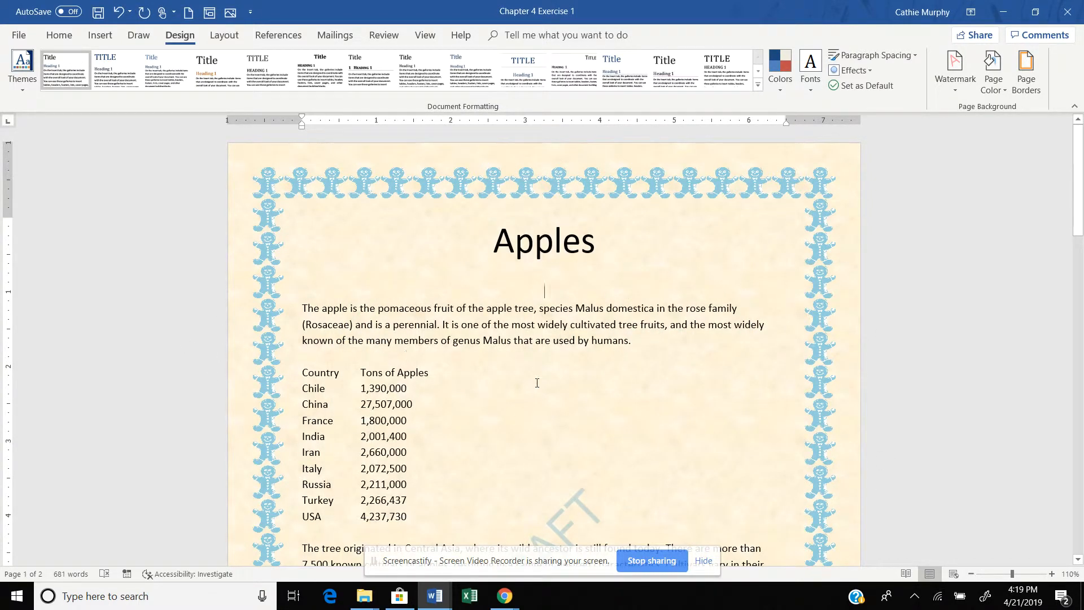
{"action": "left_click", "coordinate": [759, 258]}
{"action": "left_click", "coordinate": [1026, 71]}
{"action": "left_click", "coordinate": [643, 505]}
Select the introductory paragraph below the Apples title and give it a blue Box border with a 2 ¼ pt width.
{"action": "triple_click", "coordinate": [509, 324]}
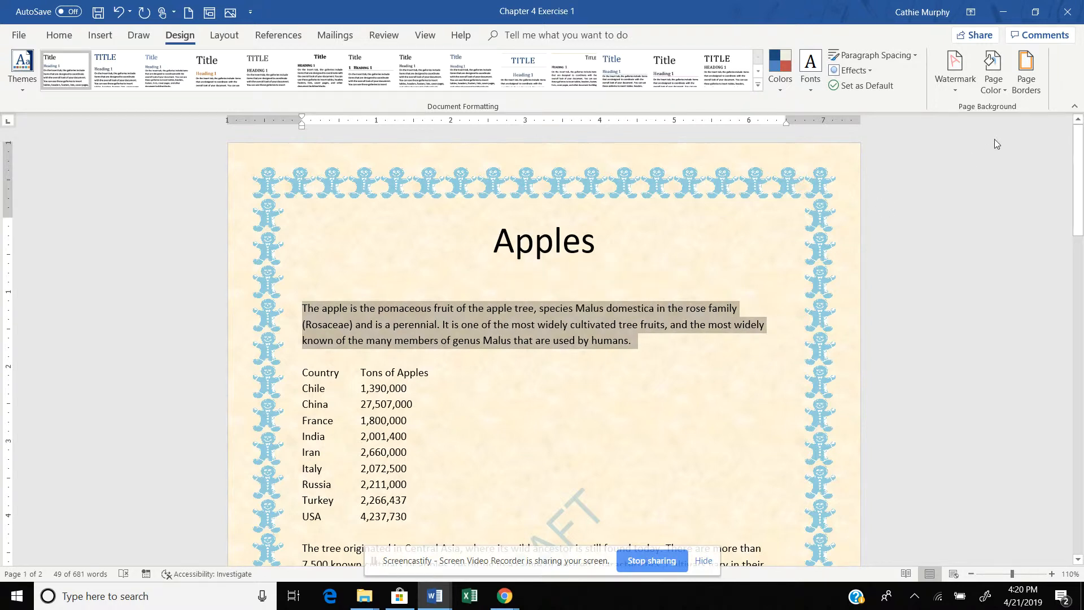
{"action": "left_click", "coordinate": [1025, 89]}
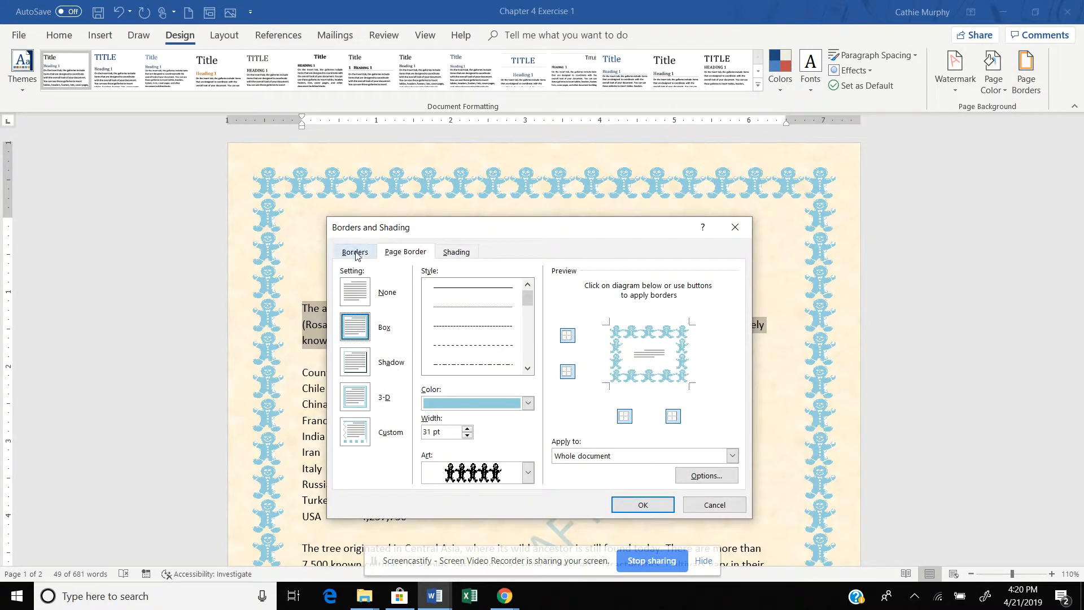
{"action": "left_click", "coordinate": [356, 253]}
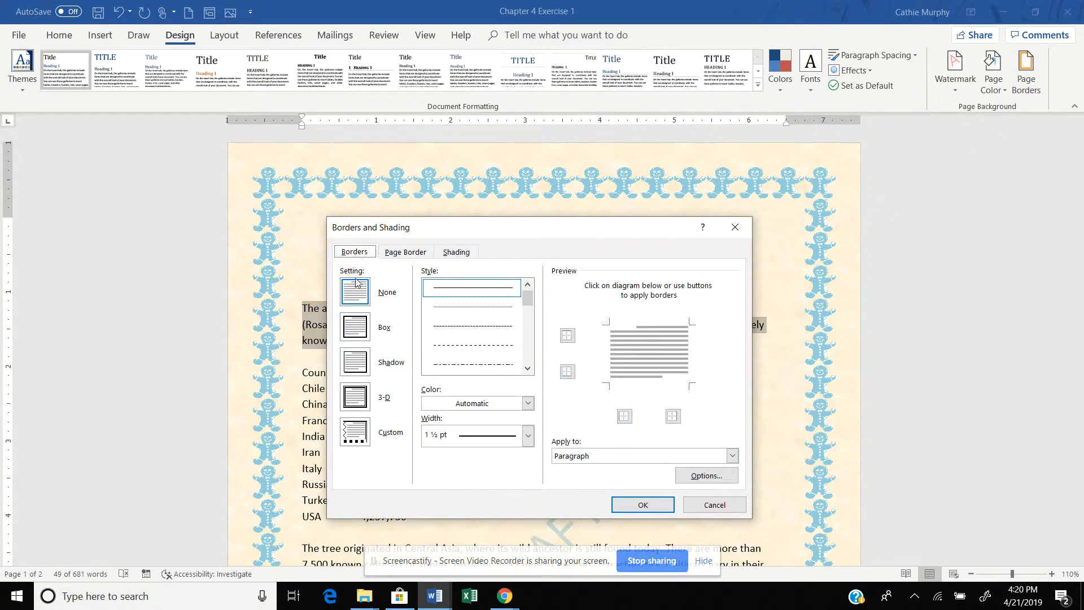
{"action": "left_click", "coordinate": [356, 326]}
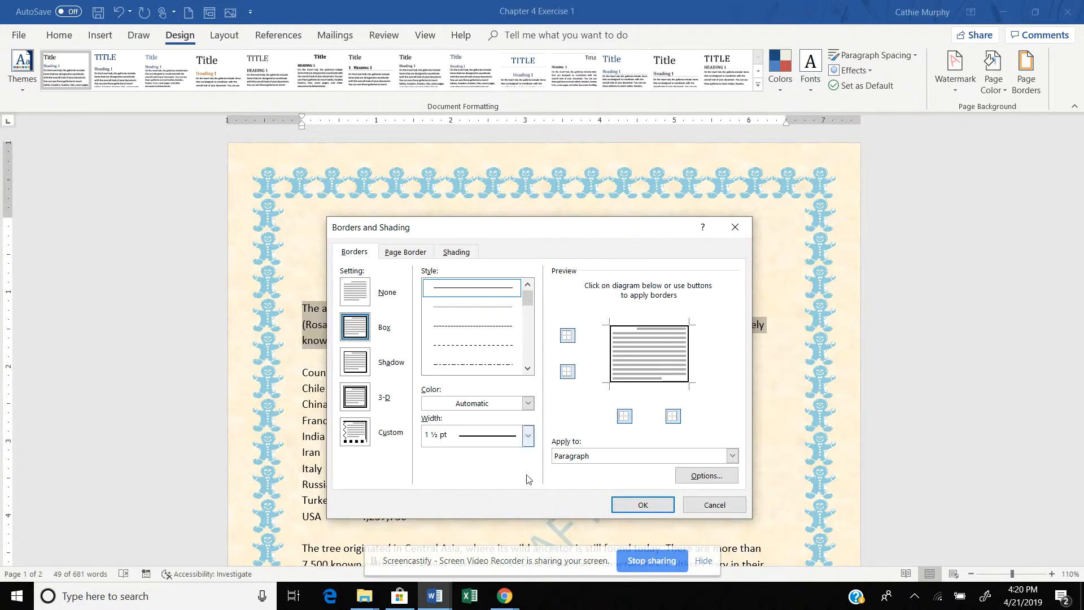
{"action": "left_click", "coordinate": [528, 403]}
{"action": "left_click", "coordinate": [475, 449]}
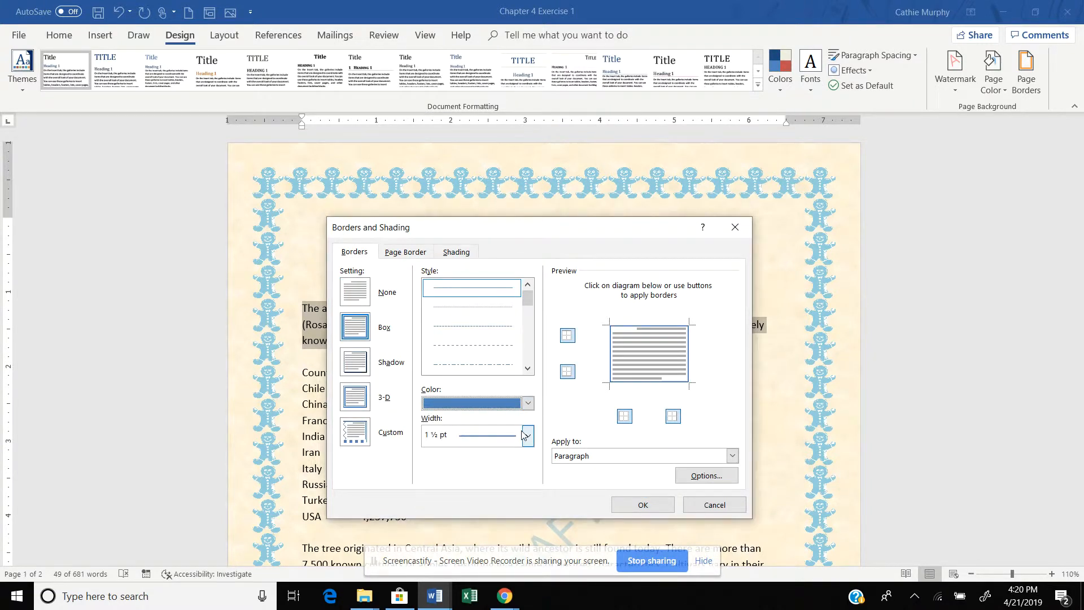
{"action": "left_click", "coordinate": [524, 442]}
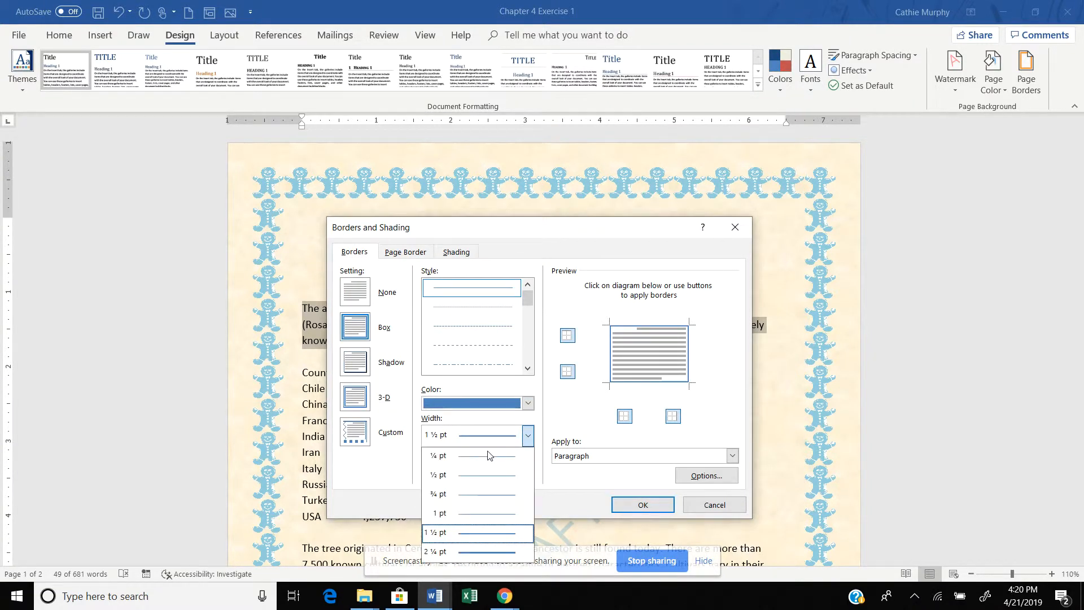
{"action": "left_click", "coordinate": [480, 552]}
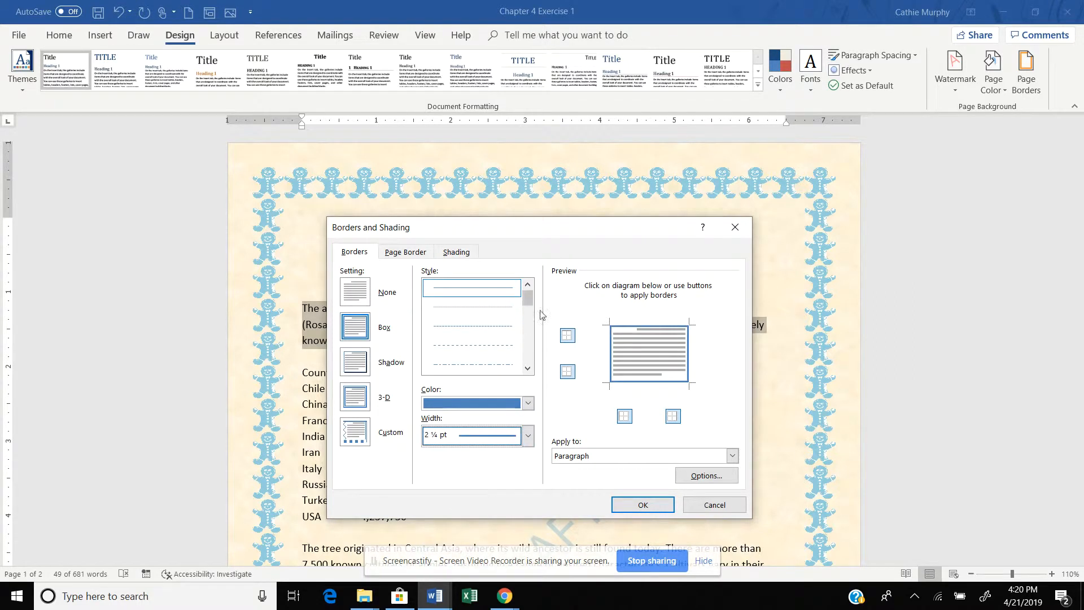
Switch the paragraph's box border to the dashed line style and apply it to the paragraph.
{"action": "left_click", "coordinate": [505, 347]}
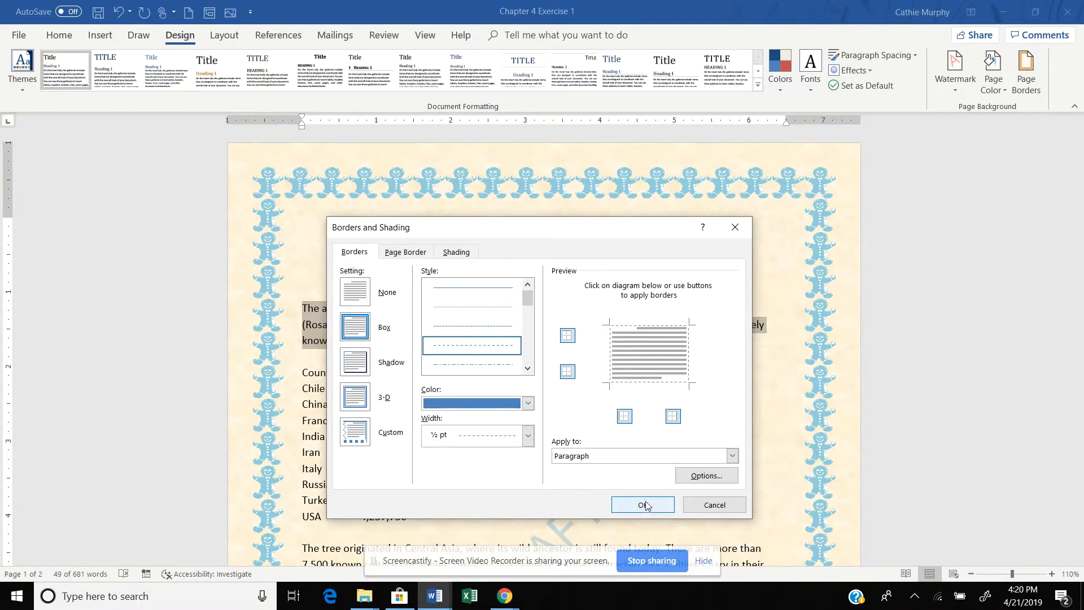
{"action": "left_click", "coordinate": [610, 455]}
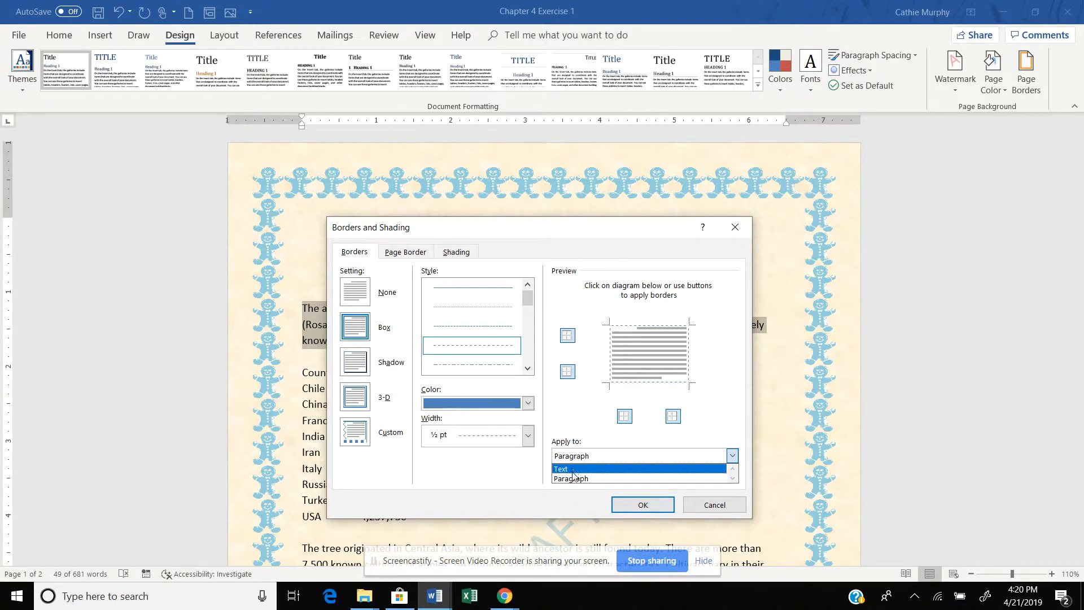
{"action": "left_click", "coordinate": [635, 505]}
{"action": "left_click", "coordinate": [635, 505]}
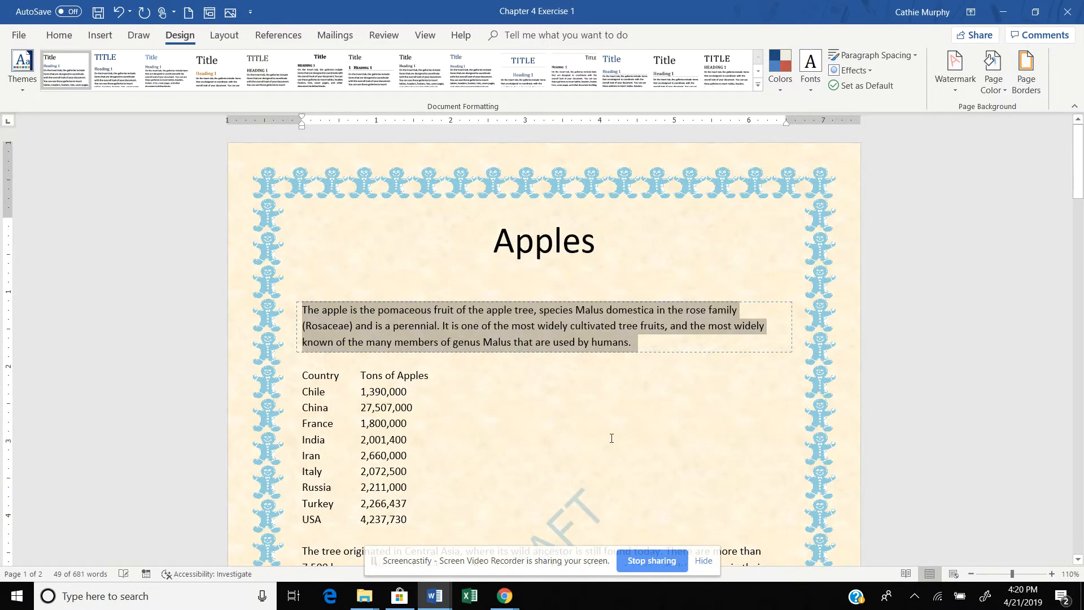
Place the cursor in the India line and choose a light aqua fill for its paragraph shading.
{"action": "left_click", "coordinate": [612, 438]}
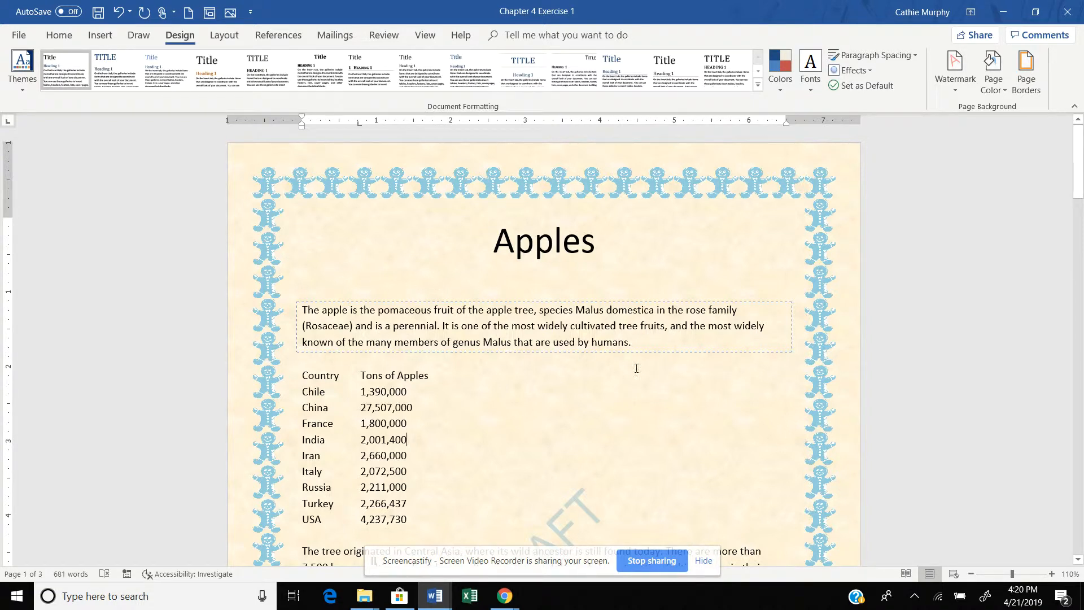
{"action": "left_click", "coordinate": [1027, 74]}
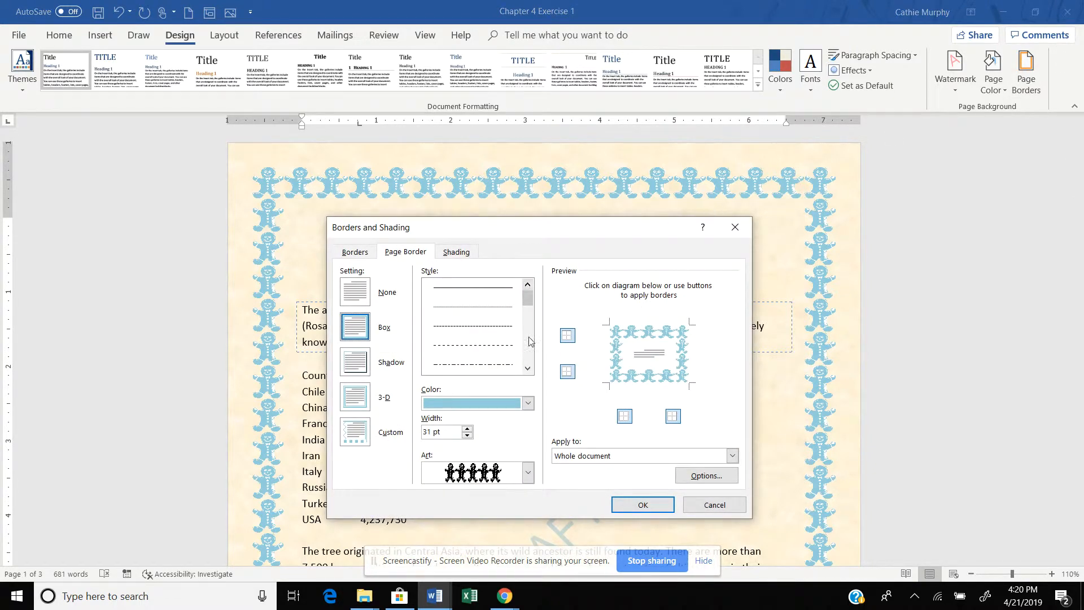
{"action": "left_click", "coordinate": [457, 252]}
{"action": "left_click", "coordinate": [422, 289]}
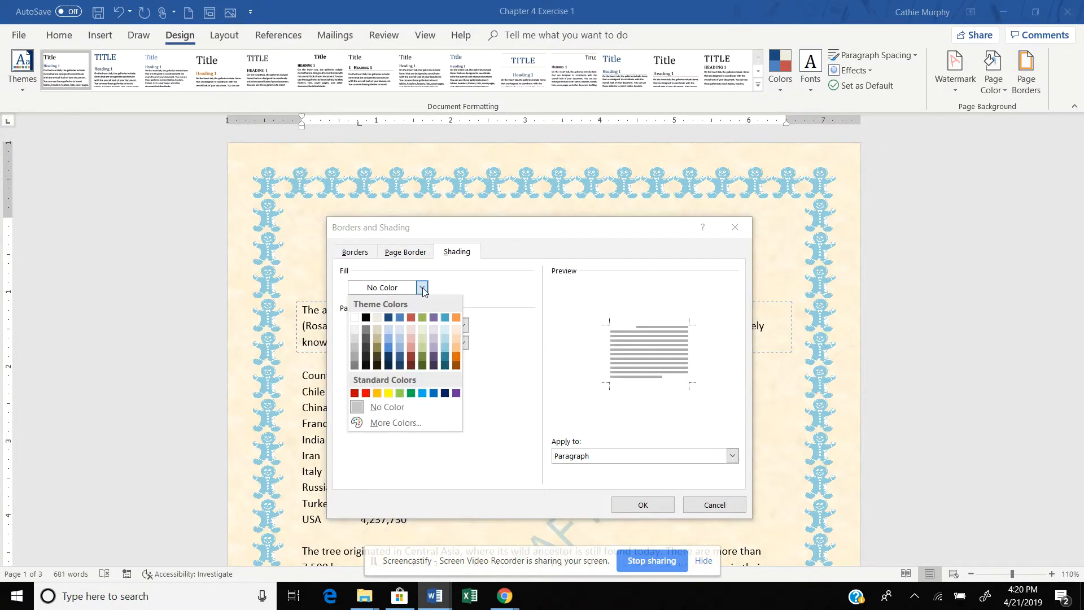
{"action": "left_click", "coordinate": [445, 330]}
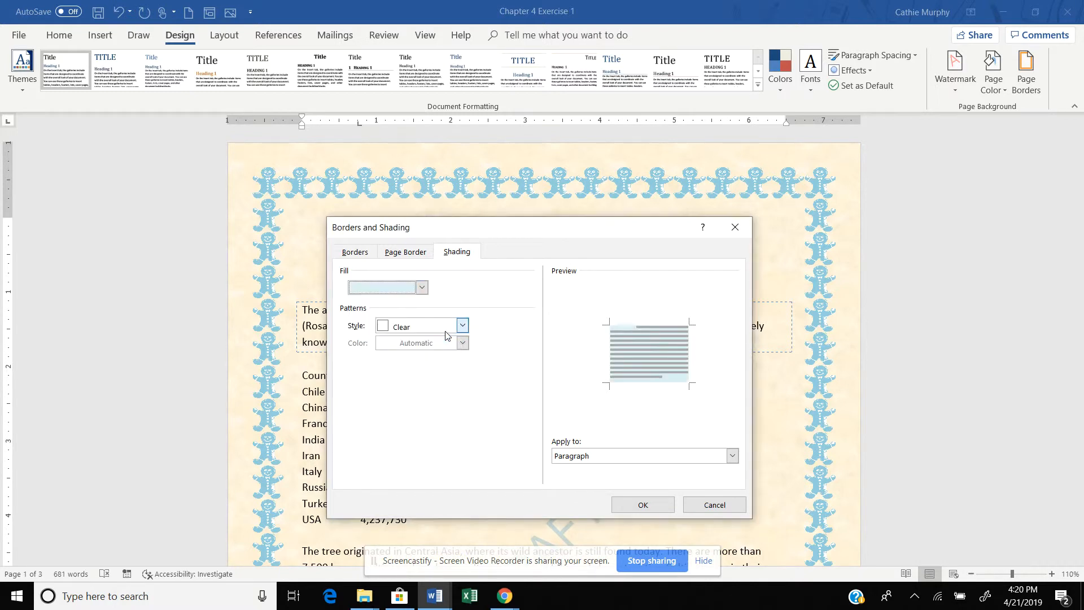
Add a 10% pattern in light orange to the India line's shading and apply it to the paragraph.
{"action": "left_click", "coordinate": [463, 326]}
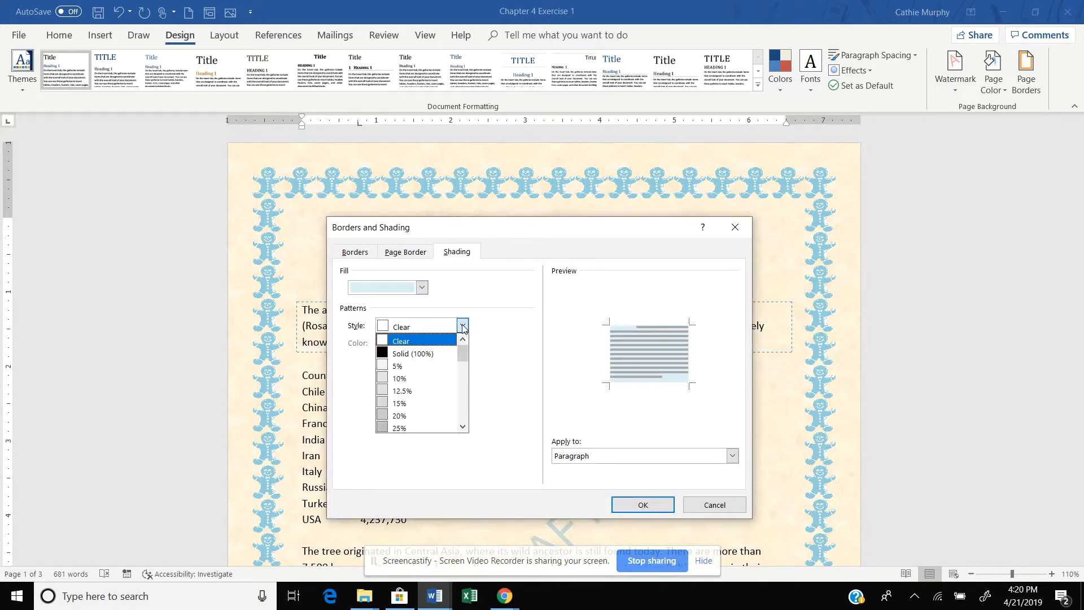
{"action": "left_click", "coordinate": [400, 382]}
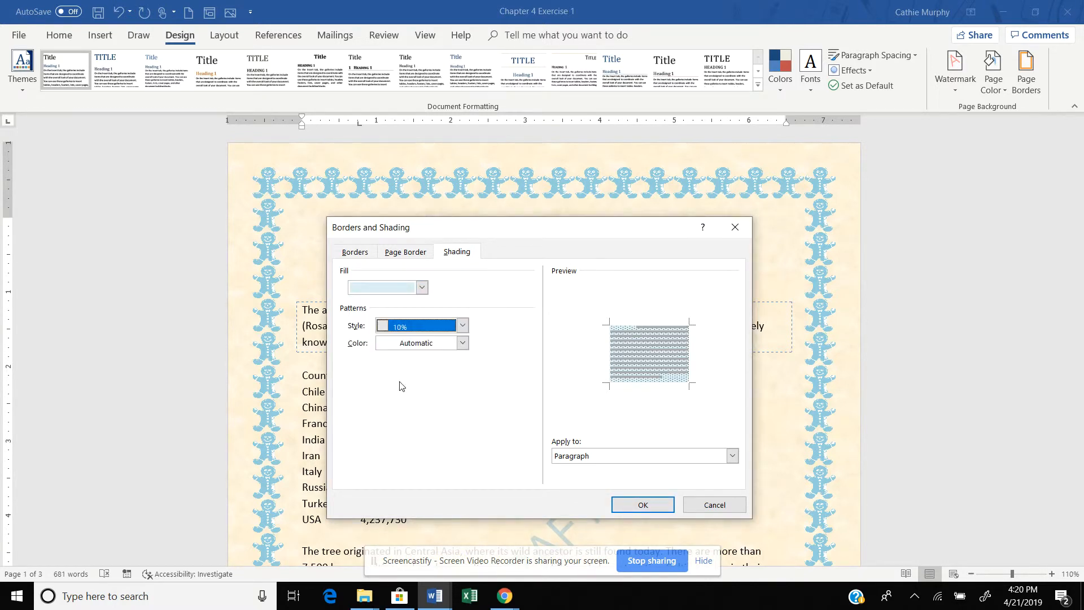
{"action": "left_click", "coordinate": [461, 343]}
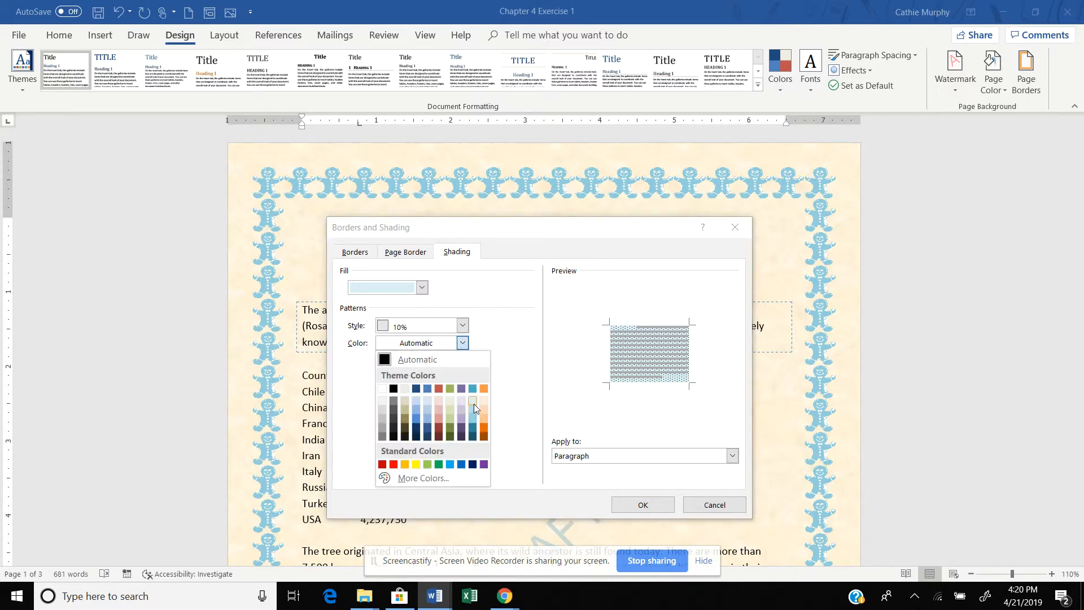
{"action": "left_click", "coordinate": [482, 412]}
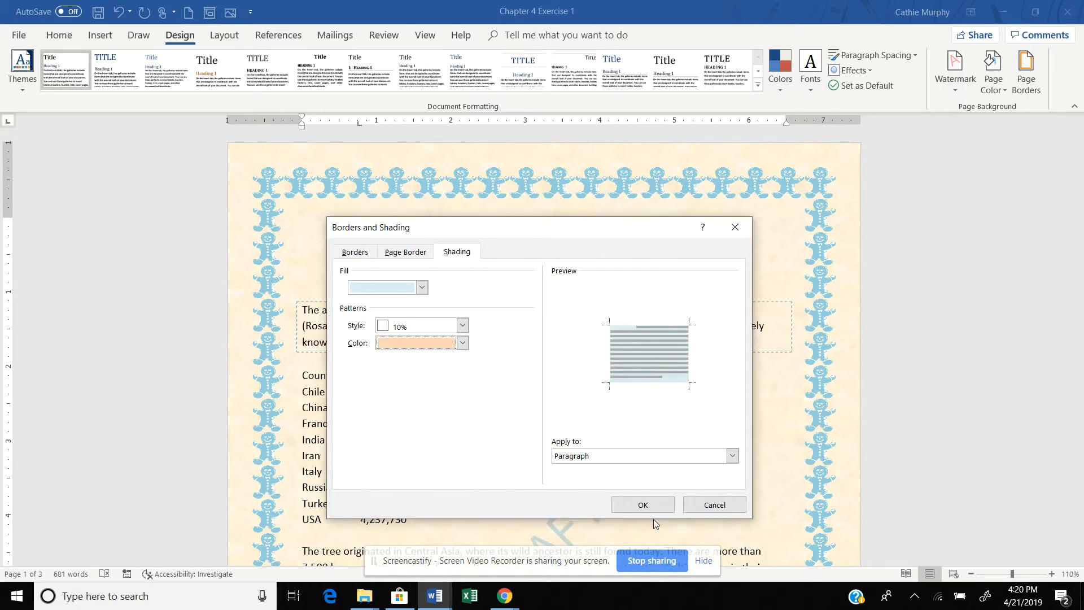
{"action": "left_click", "coordinate": [643, 506]}
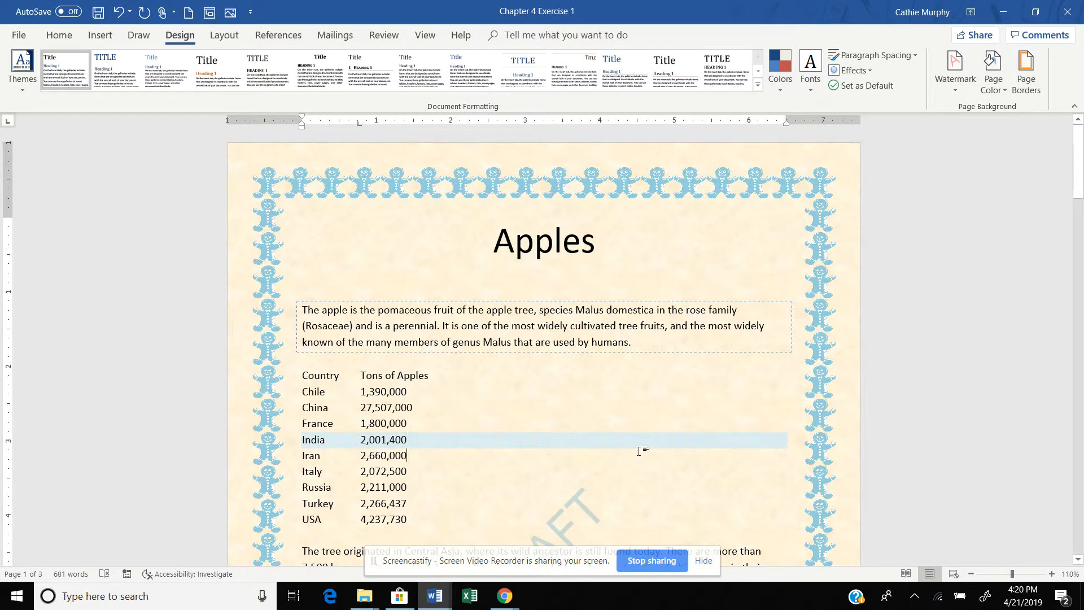
{"action": "key", "text": "shift+End"}
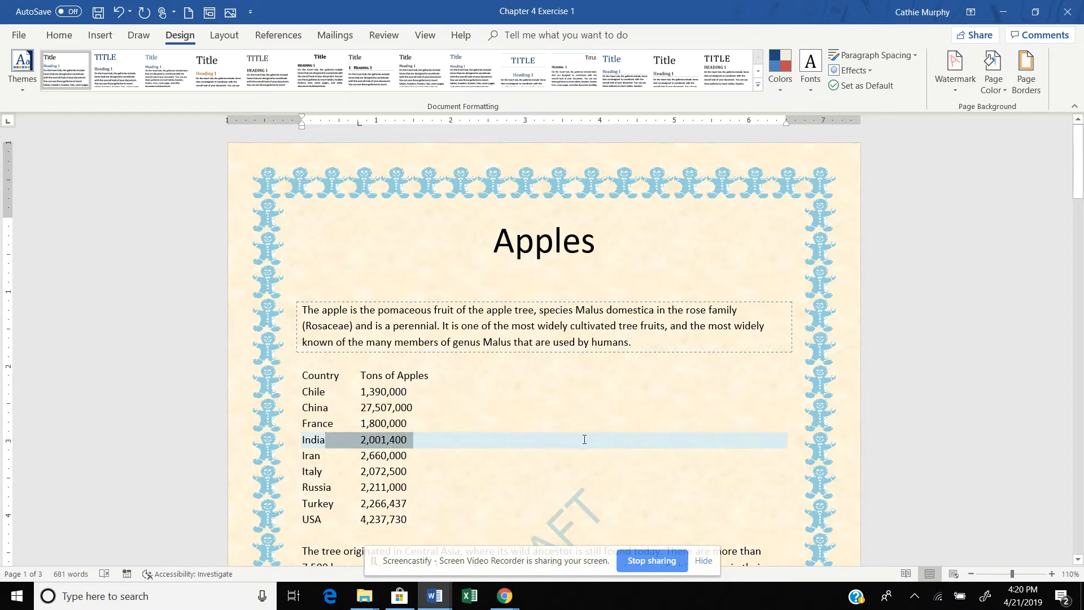
{"action": "left_click", "coordinate": [419, 431]}
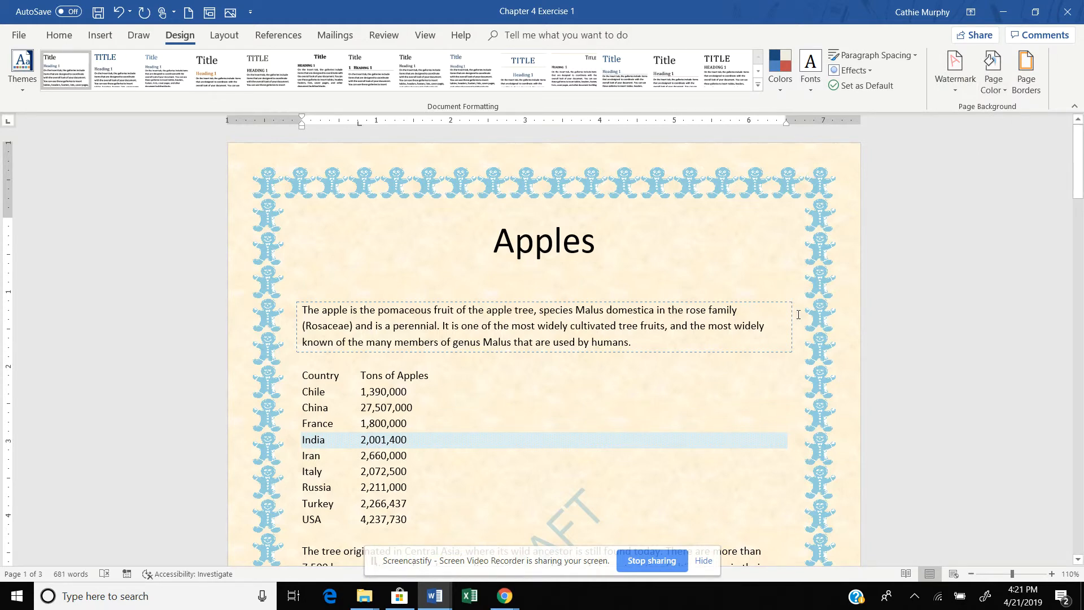
{"action": "left_click", "coordinate": [957, 92]}
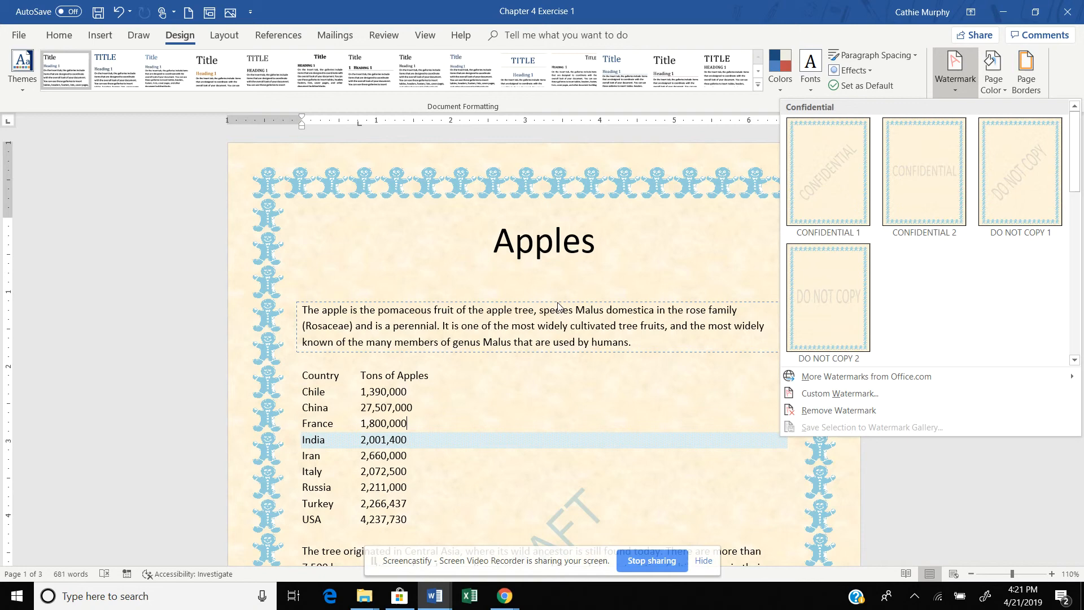
{"action": "left_click", "coordinate": [479, 276]}
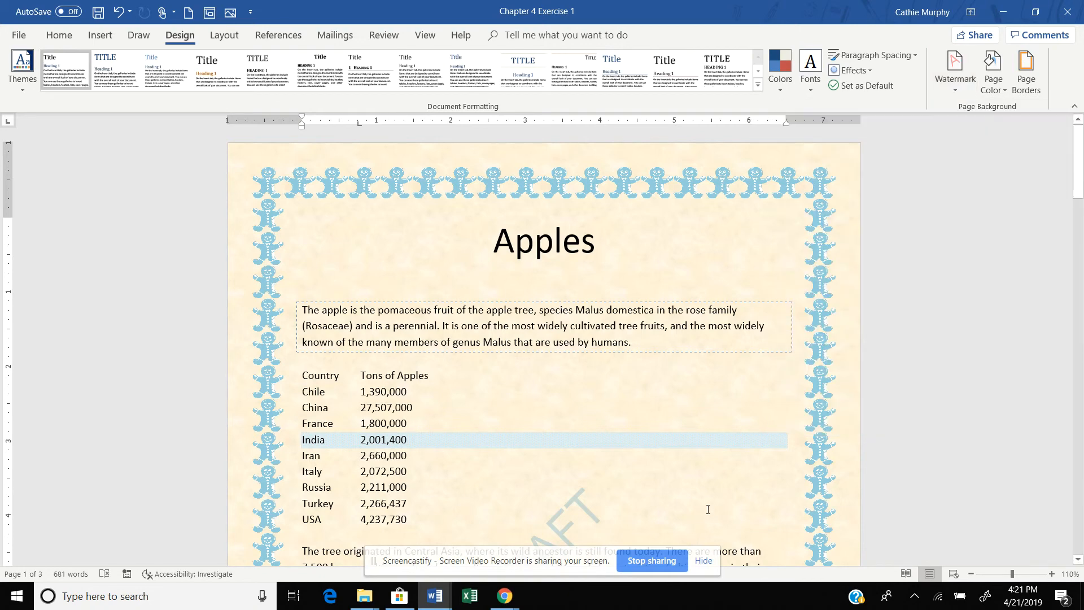